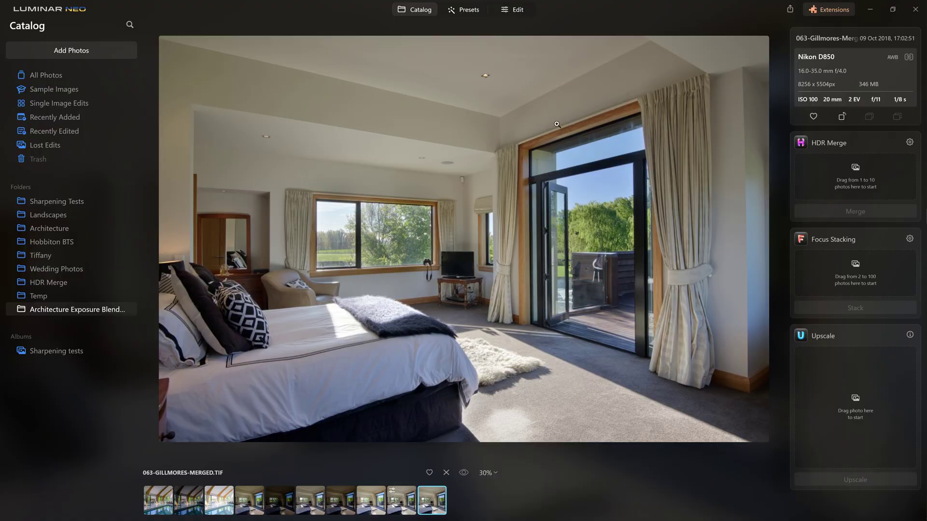
Step: Open the bedroom photo for editing and set the Lens Distortion correction to 4 in Develop's Optics settings
left_click(517, 11)
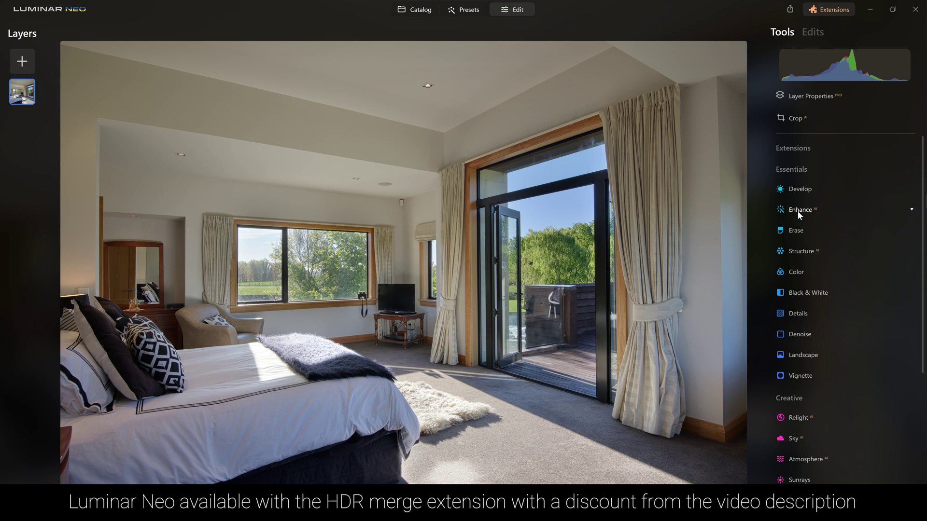
left_click(803, 190)
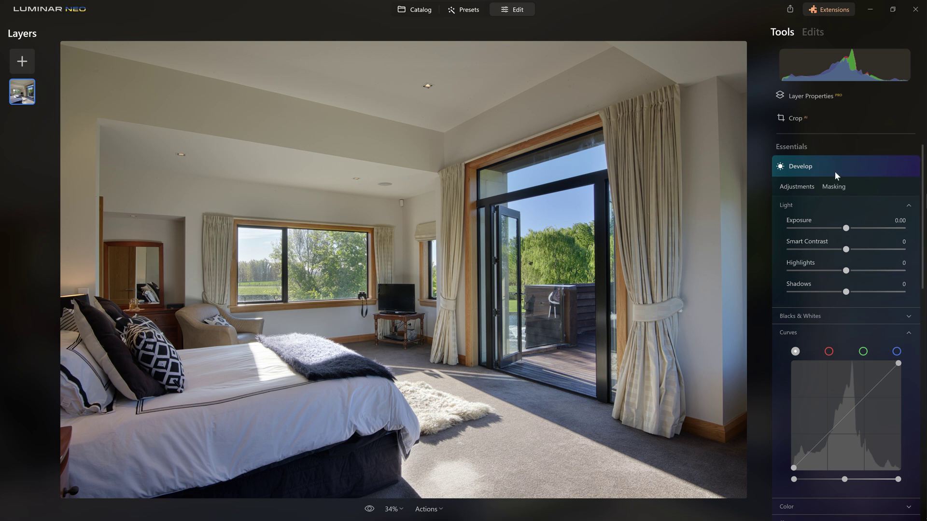
scroll(821, 188, "up", 1)
scroll(842, 200, "down", 5)
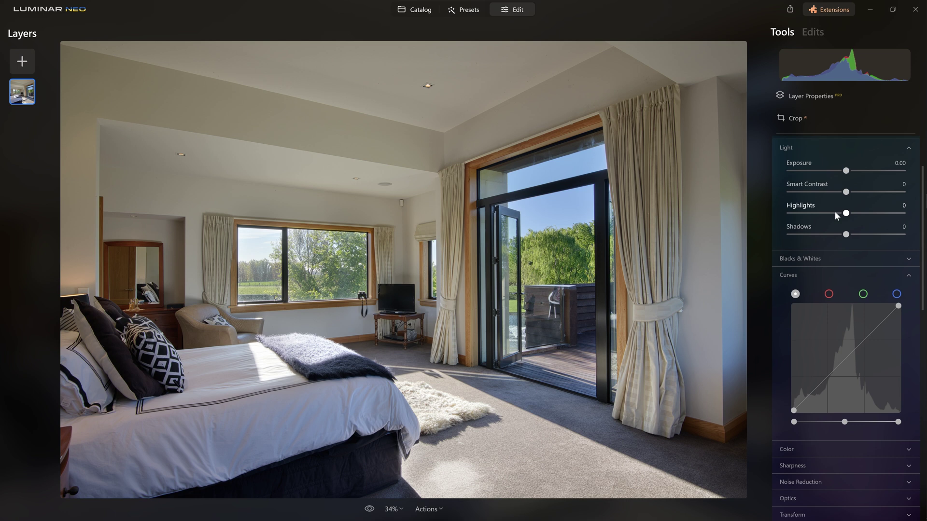
scroll(826, 263, "down", 2)
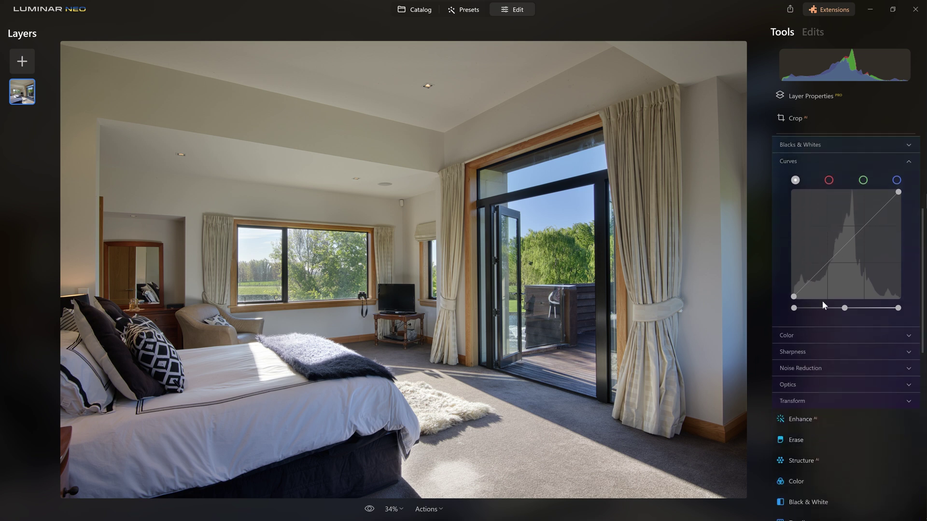
left_click(791, 381)
scroll(815, 309, "down", 4)
mouse_move(846, 307)
left_mouse_down()
mouse_move(820, 308)
mouse_move(866, 317)
mouse_move(847, 313)
left_mouse_up()
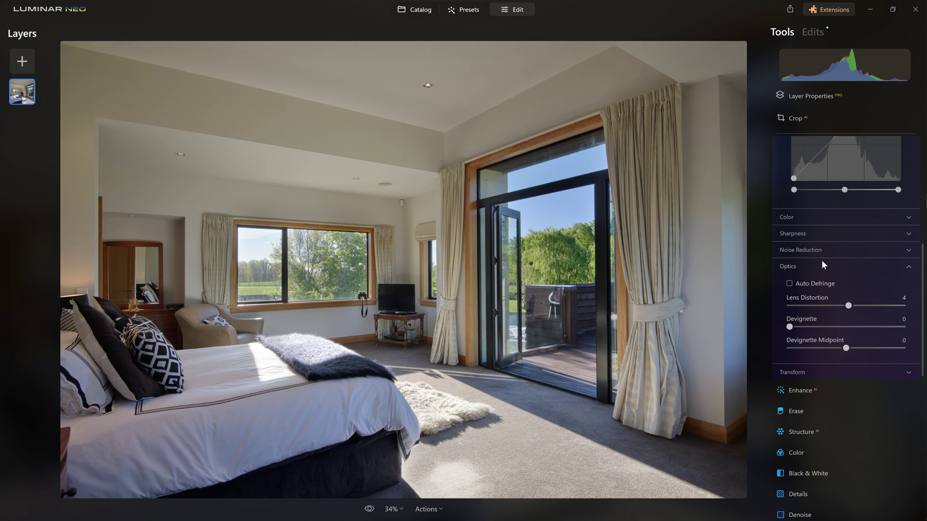
left_click(792, 266)
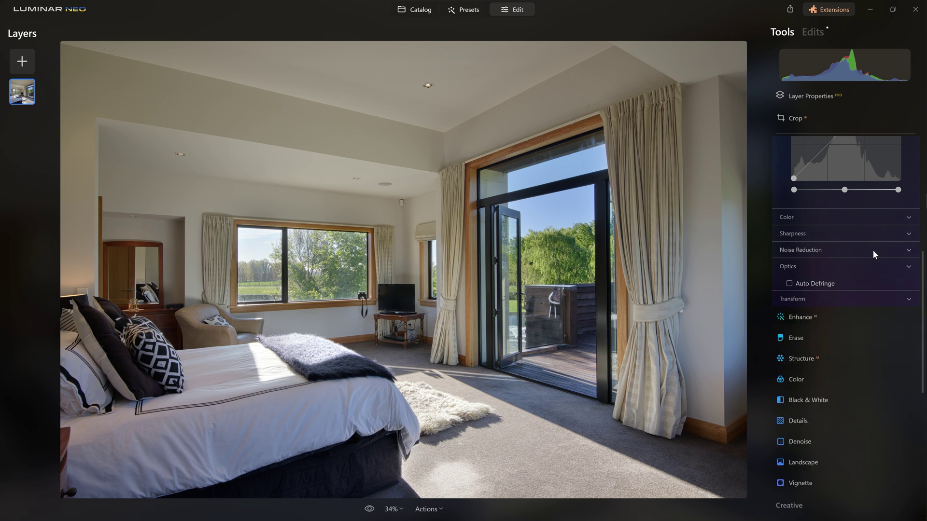
Step: Try a vertical Transform correction of -1 on the photo and reset it to 0
left_click(797, 286)
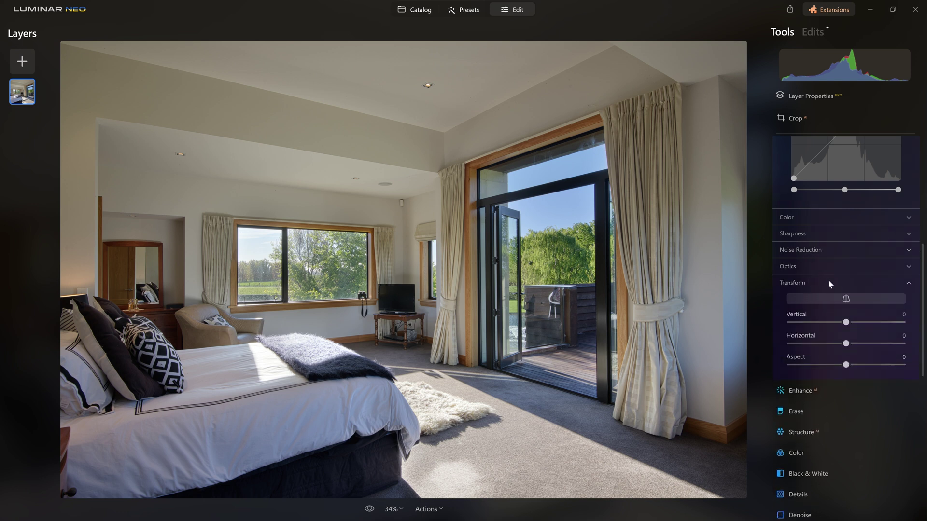
scroll(821, 290, "down", 2)
mouse_move(846, 265)
left_mouse_down()
mouse_move(864, 268)
mouse_move(823, 265)
mouse_move(846, 267)
left_mouse_up()
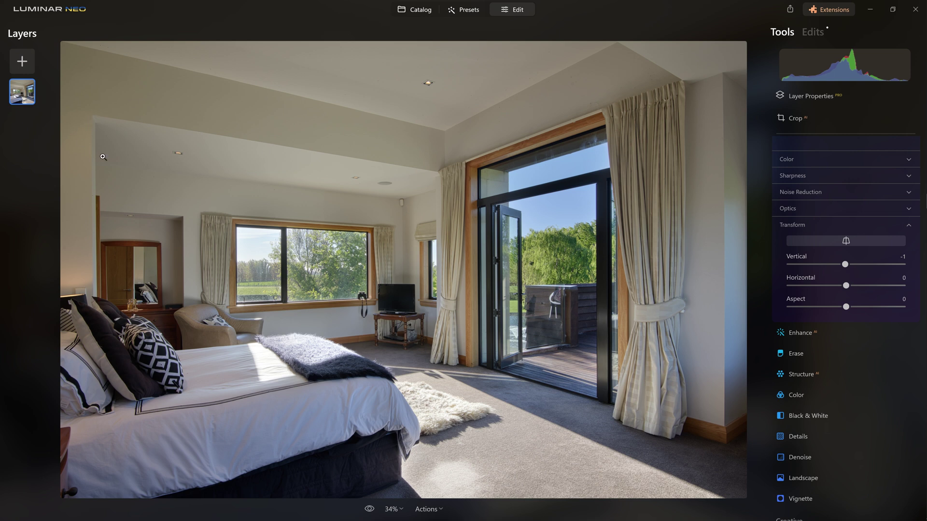
double_click(844, 265)
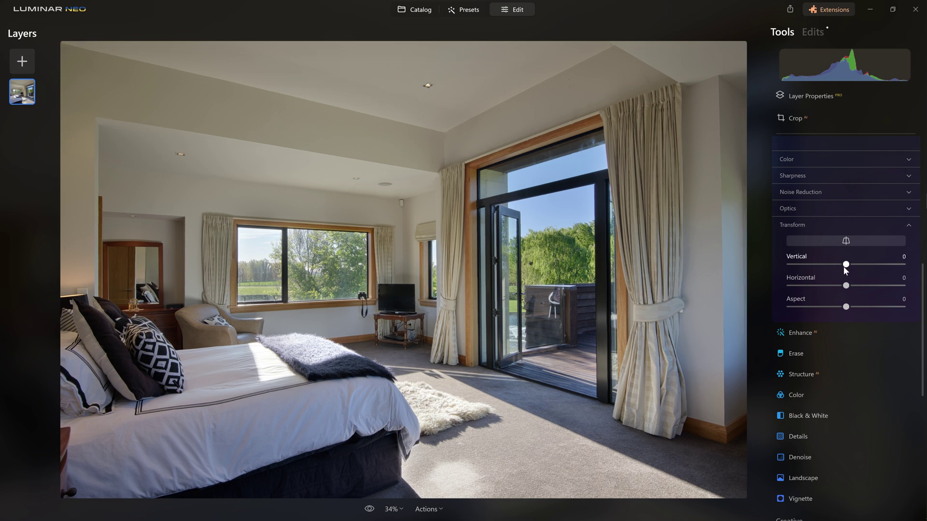
Step: Rotate the image slightly within the crop to straighten the room, keeping the Original ratio, and apply the crop
scroll(850, 253, "up", 10)
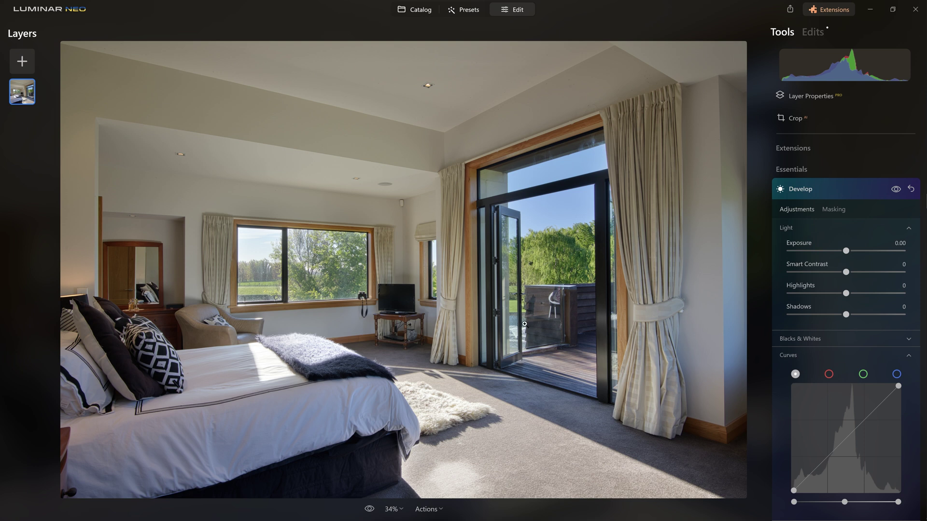
left_click(826, 116)
left_click_drag(761, 109, 763, 110)
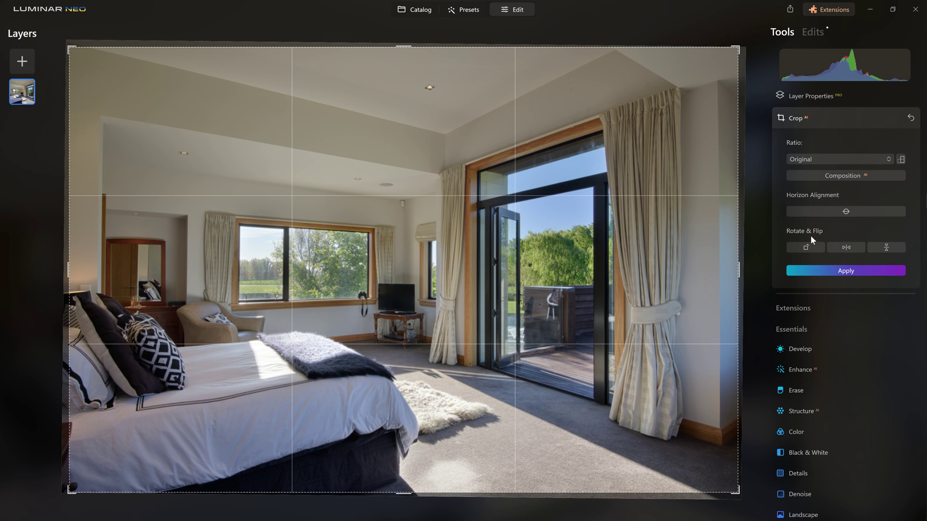
left_click(874, 269)
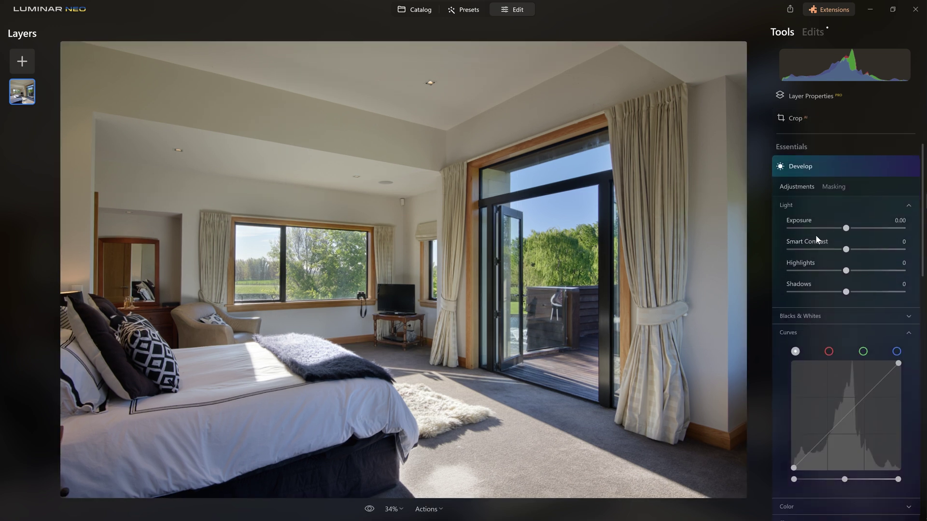
Step: Adjust the smart contrast, highlights and shadows in Develop's Light settings
left_click_drag(846, 247, 857, 293)
left_click(845, 269)
scroll(854, 295, "down", 5)
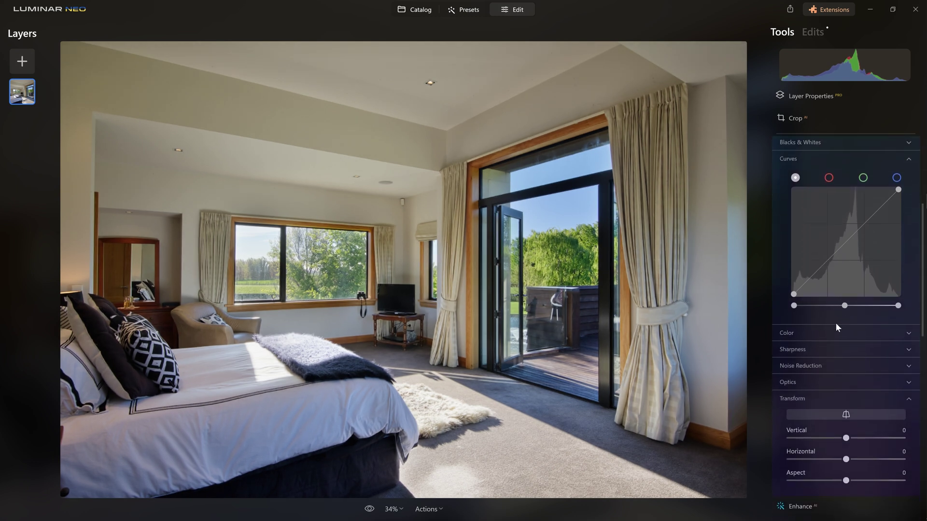
Step: Try an overall Saturation of 100 in Develop's Color settings, resetting it to compare the color casts
left_click(839, 331)
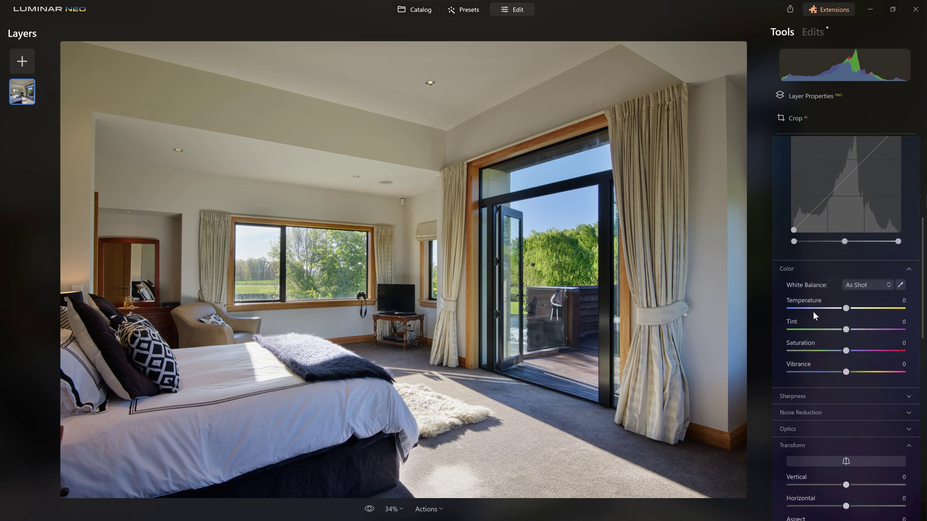
left_click_drag(846, 292, 906, 297)
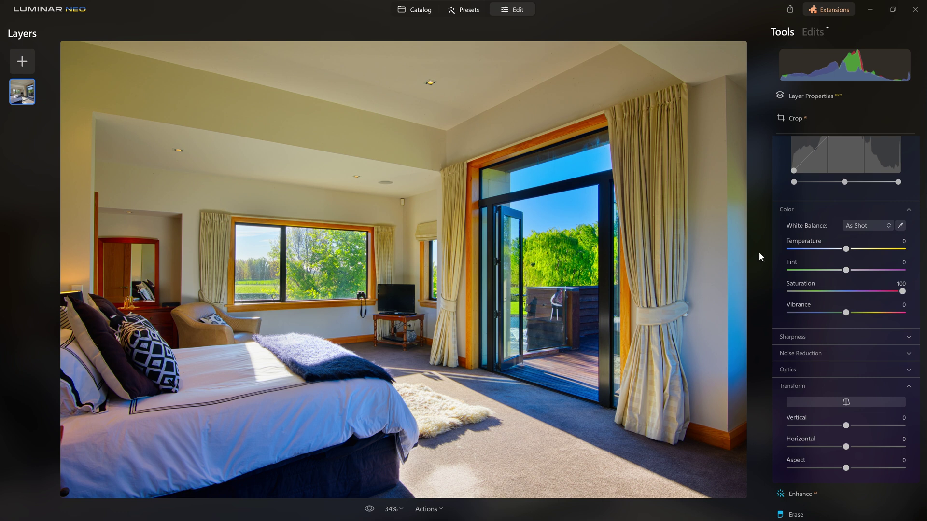
double_click(902, 293)
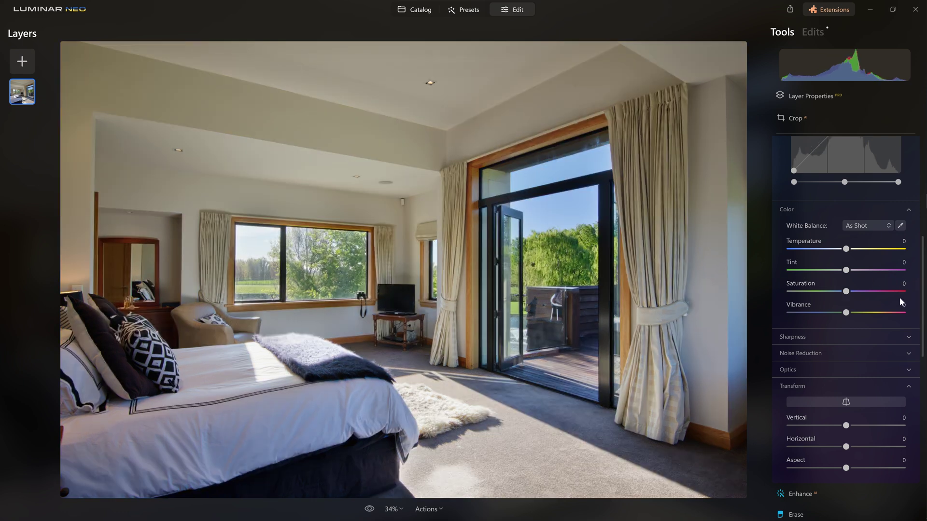
left_click(902, 292)
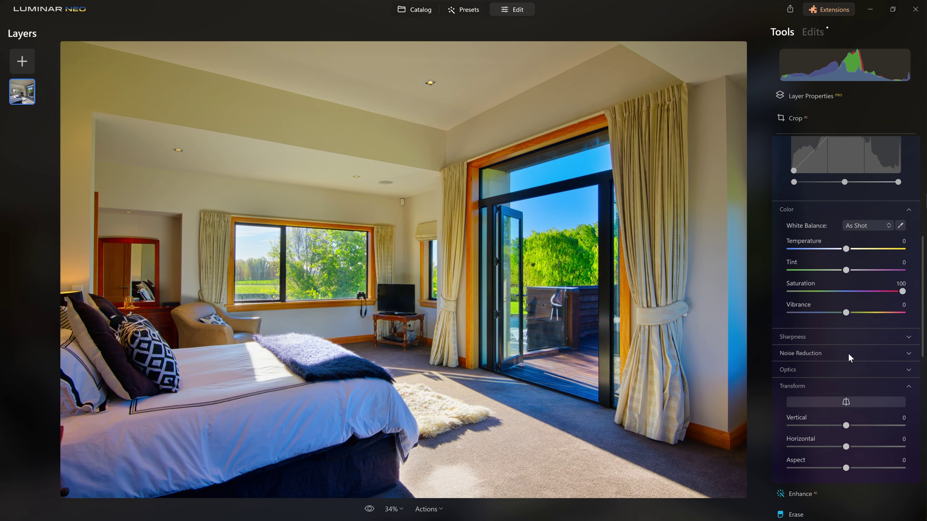
Step: Bring up the separate Color tool's HSL adjustments and switch them from Hue to Saturation
scroll(845, 323, "down", 8)
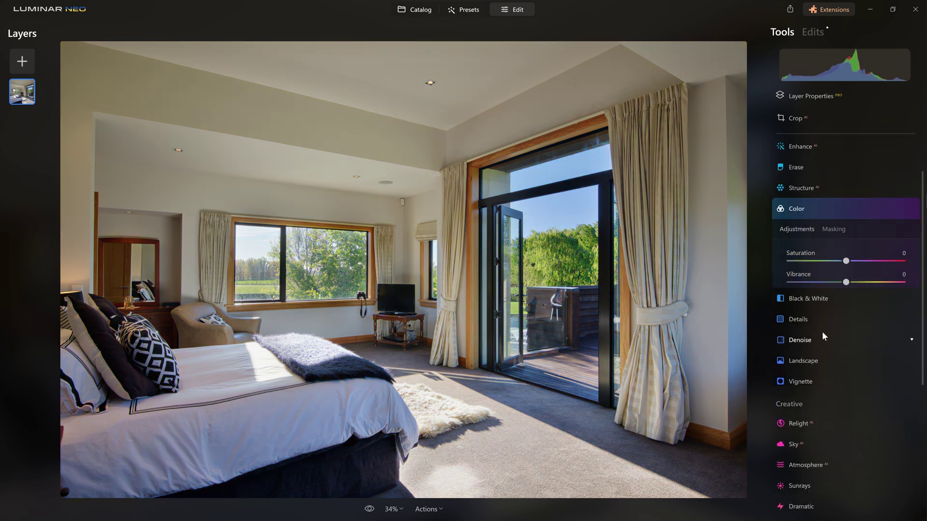
left_click(823, 336)
left_click(810, 327)
scroll(815, 362, "down", 5)
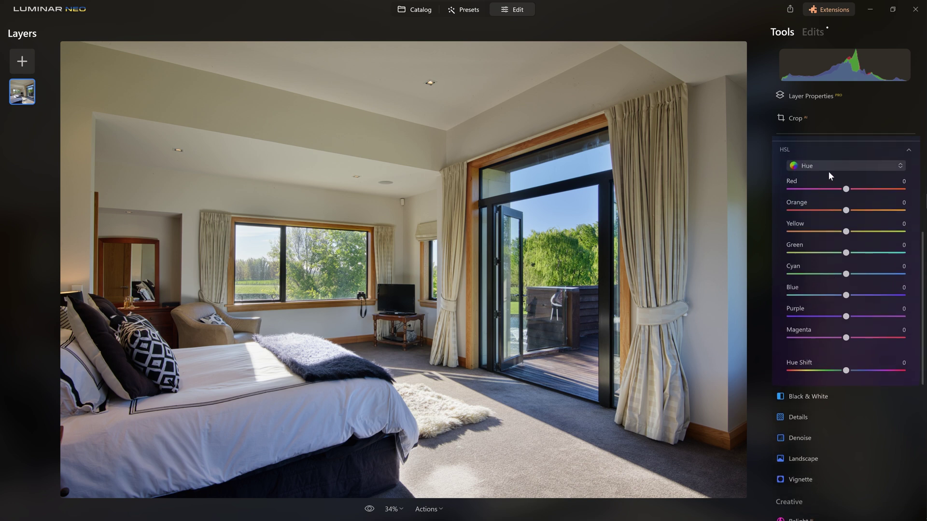
left_click(828, 169)
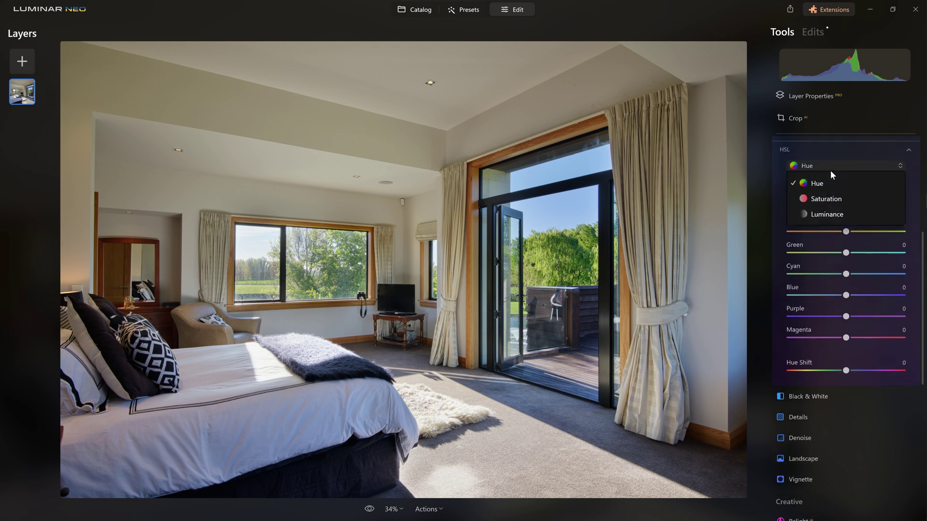
left_click(829, 198)
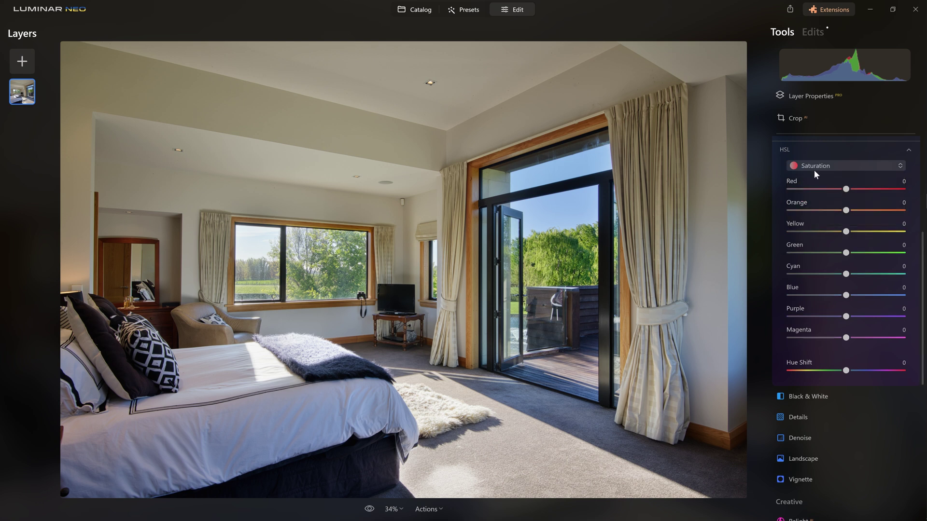
Step: Set the HSL saturation of Blue to -61, Green to -100 and Cyan to -85 after testing the extremes for blue
left_click_drag(845, 295, 903, 295)
double_click(902, 295)
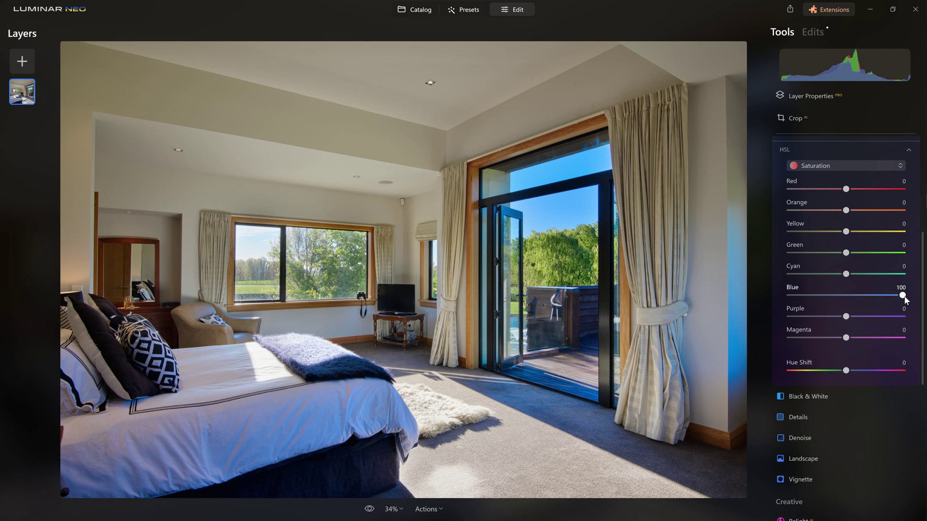
left_click_drag(902, 295, 864, 295)
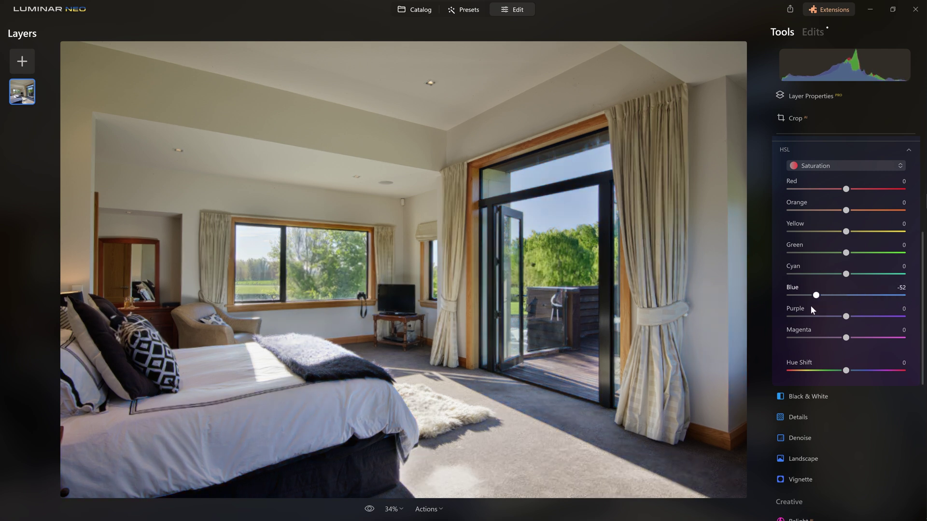
left_click_drag(804, 307, 786, 310)
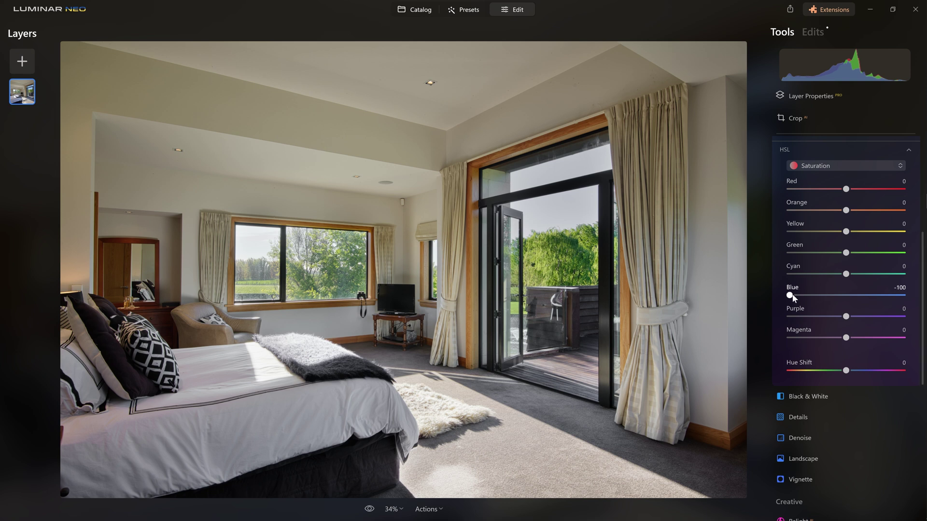
left_click_drag(789, 295, 813, 299)
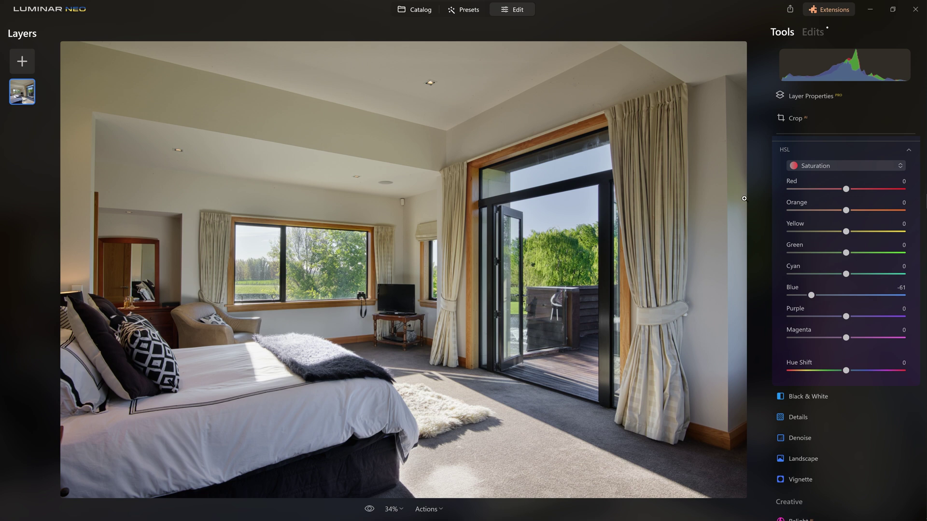
left_click_drag(846, 252, 881, 256)
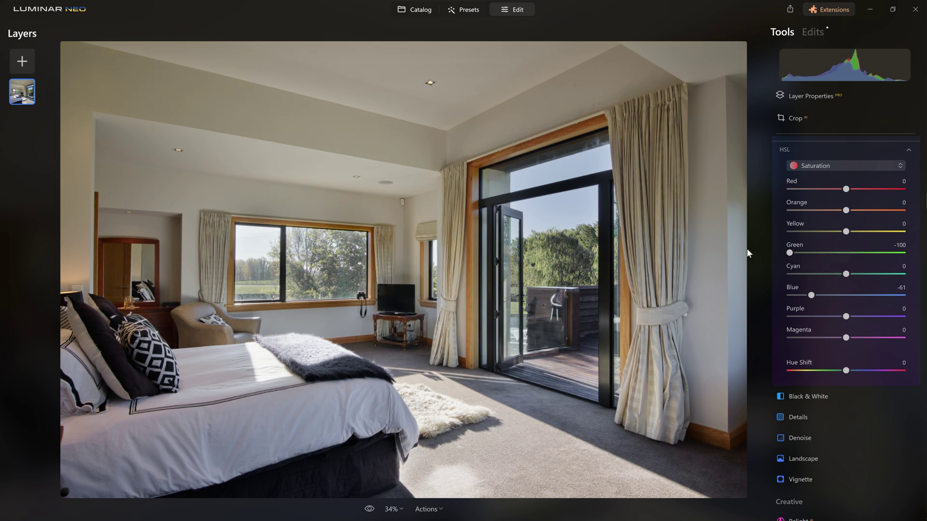
left_click_drag(845, 274, 794, 276)
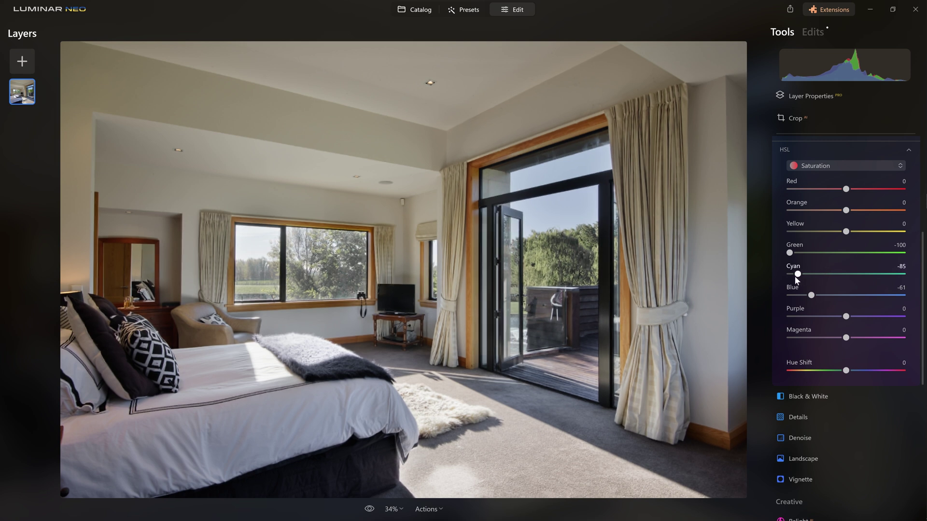
Step: Mask the Color adjustment with a brush of size 172, softness 98 and strength 38, painting it over the white bedding
scroll(821, 246, "up", 5)
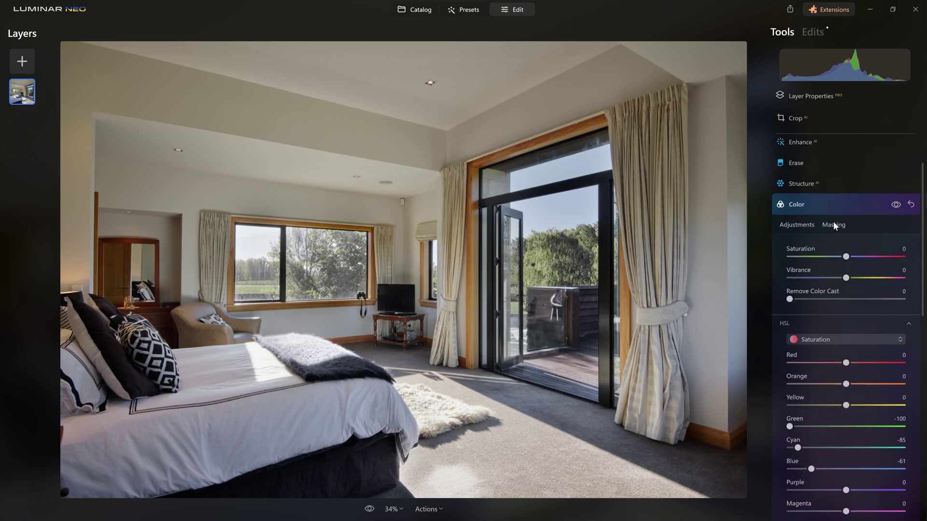
left_click(833, 222)
left_click(805, 208)
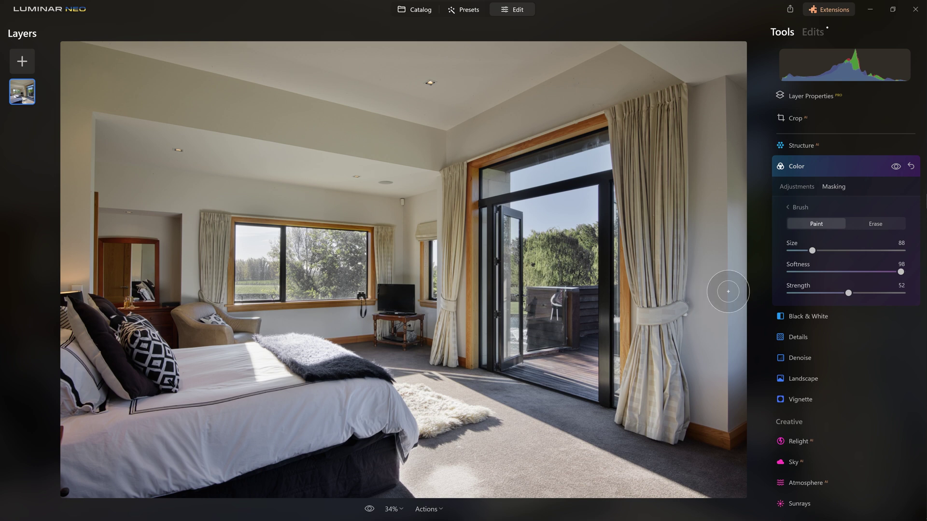
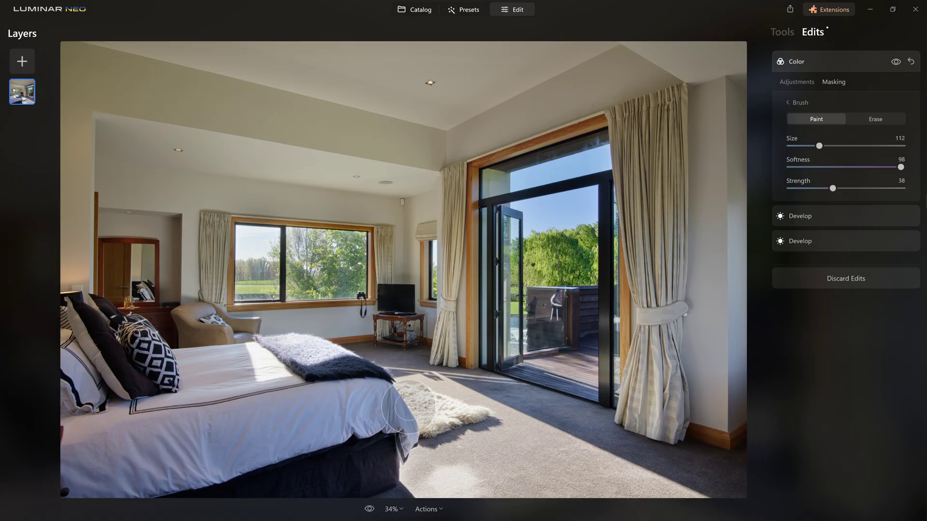
key("bracketright")
mouse_move(360, 393)
left_mouse_down()
mouse_move(62, 491)
mouse_move(43, 478)
mouse_move(221, 450)
mouse_move(379, 454)
left_mouse_up()
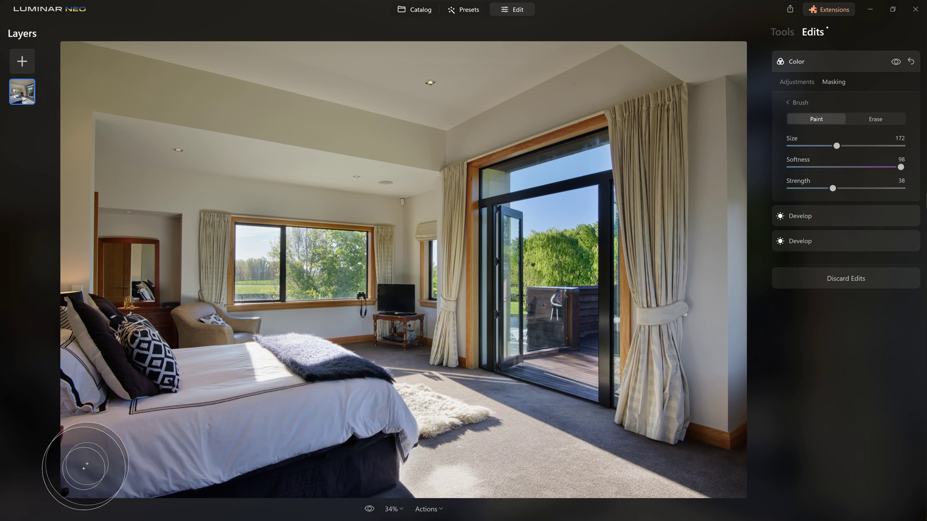
left_click_drag(359, 424, 357, 428)
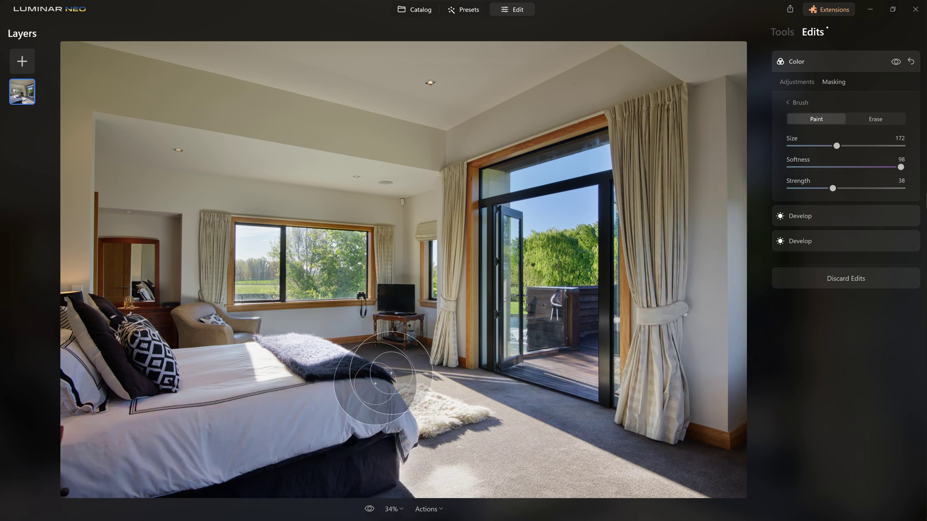
left_click_drag(833, 191, 837, 191)
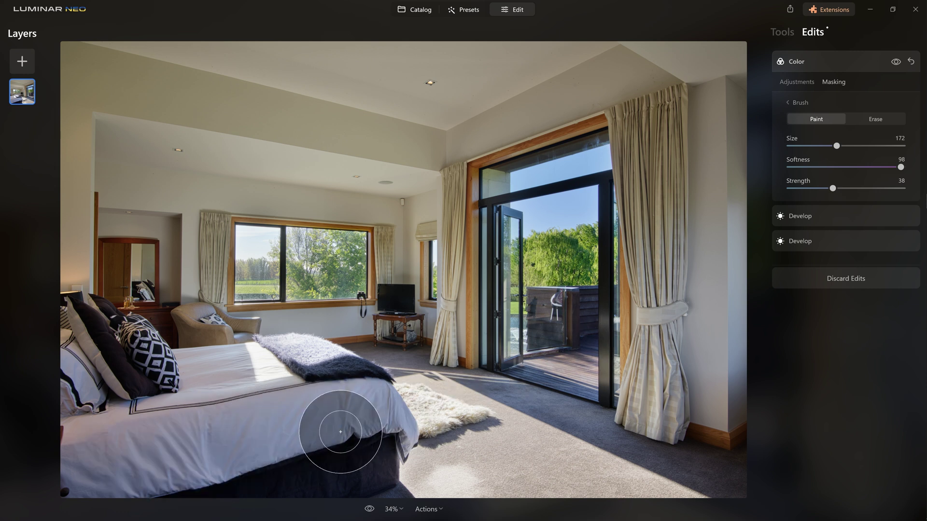
Step: Toggle the masked Color edit off and on to compare the result, and return to the list of editing tools
left_click(897, 63)
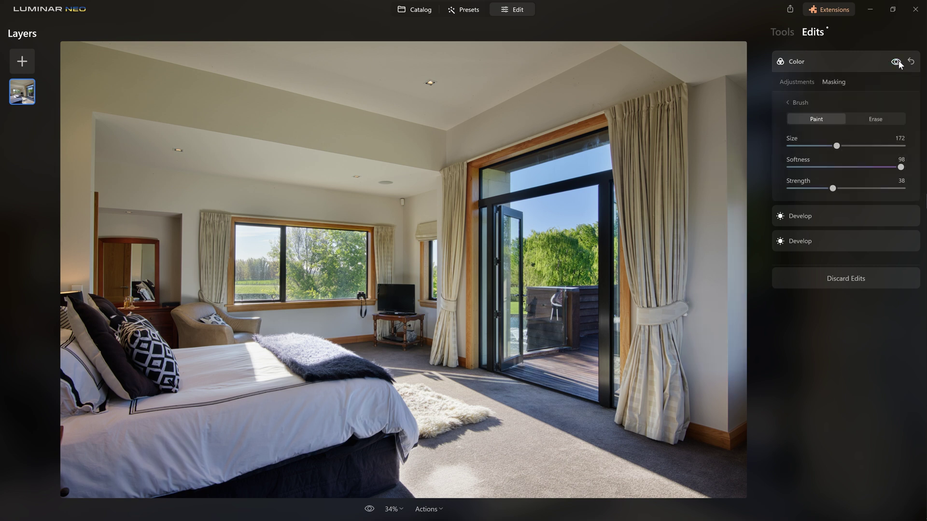
left_click(897, 62)
left_click(836, 54)
left_click(782, 32)
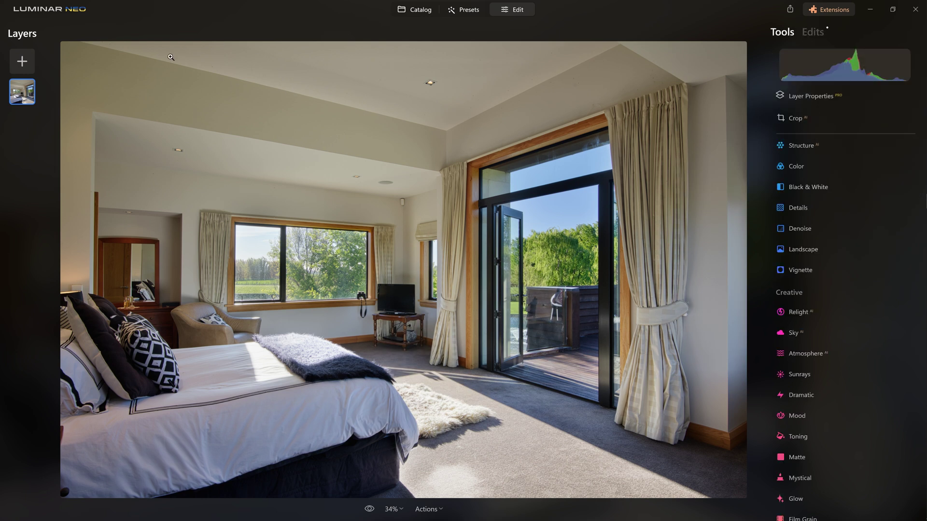
Step: Start another Color edit, raise overall Saturation to 100 to exaggerate the tints, and set HSL saturation of Yellow to -68 and Orange to -16
left_click(803, 167)
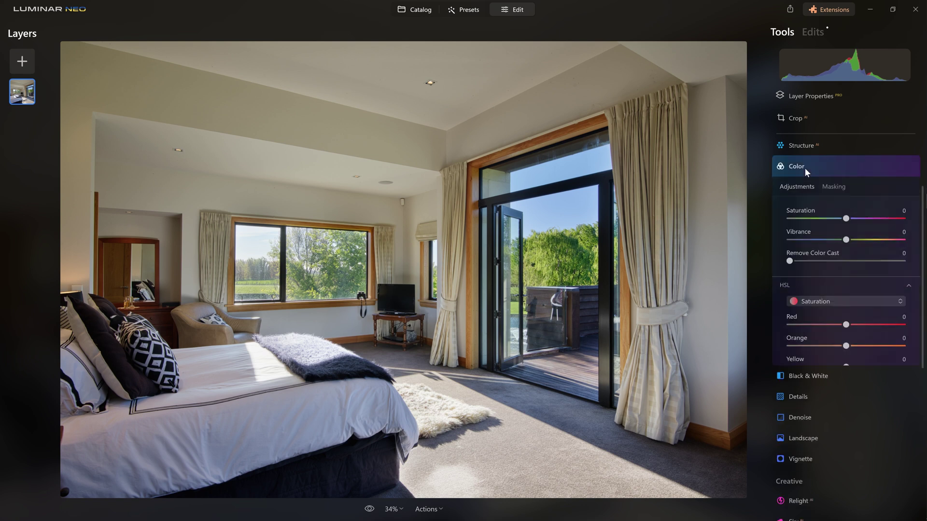
left_click_drag(848, 222, 903, 218)
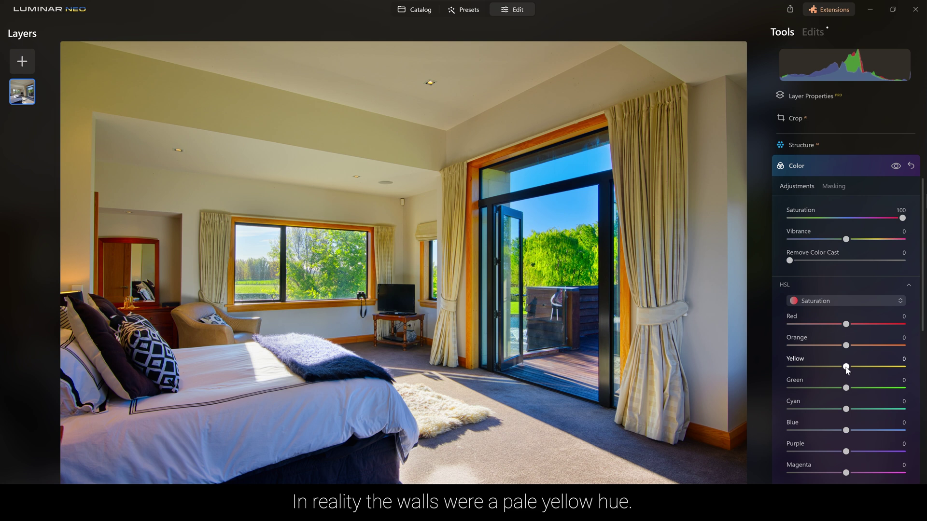
left_click_drag(845, 367, 807, 367)
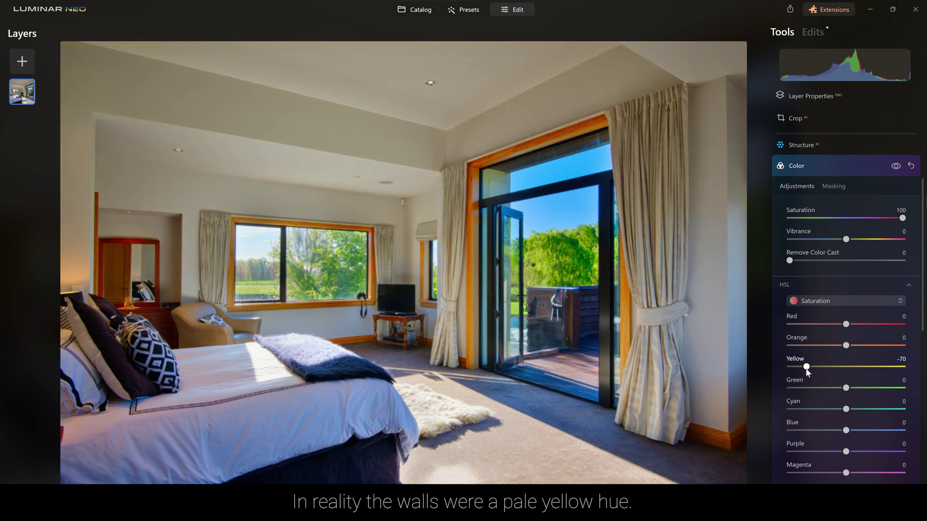
mouse_move(848, 345)
left_mouse_down()
mouse_move(906, 355)
mouse_move(837, 349)
left_mouse_up()
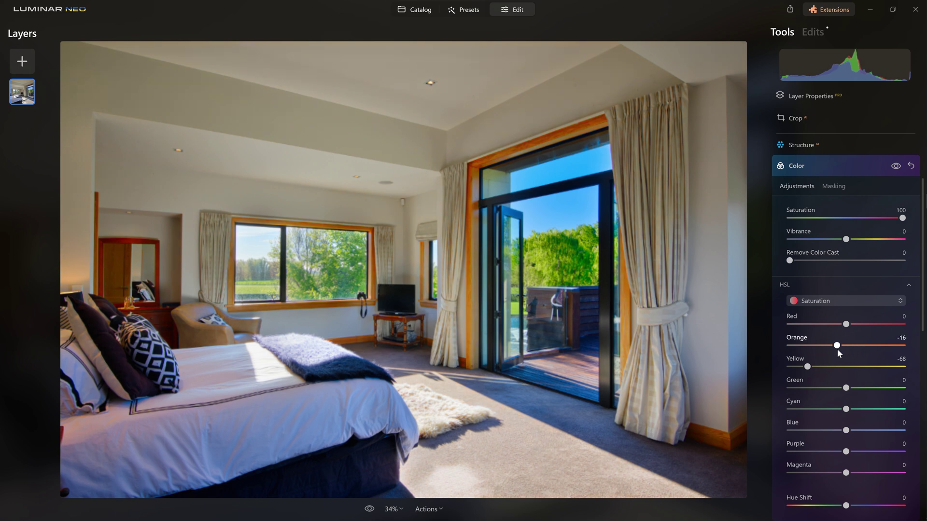
Step: Set the HSL saturation of Green to -23 after testing it high, and return the overall Saturation to 0
left_click_drag(846, 389, 902, 388)
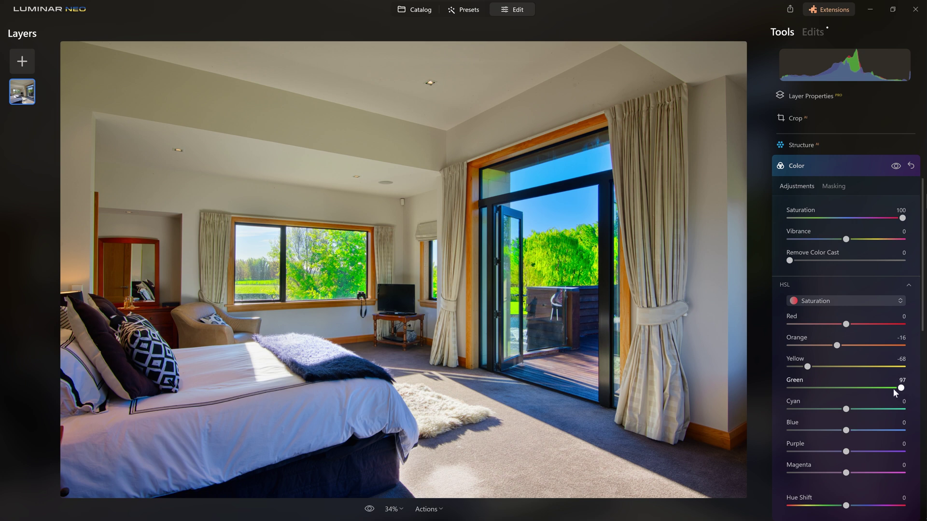
left_click_drag(894, 390, 831, 396)
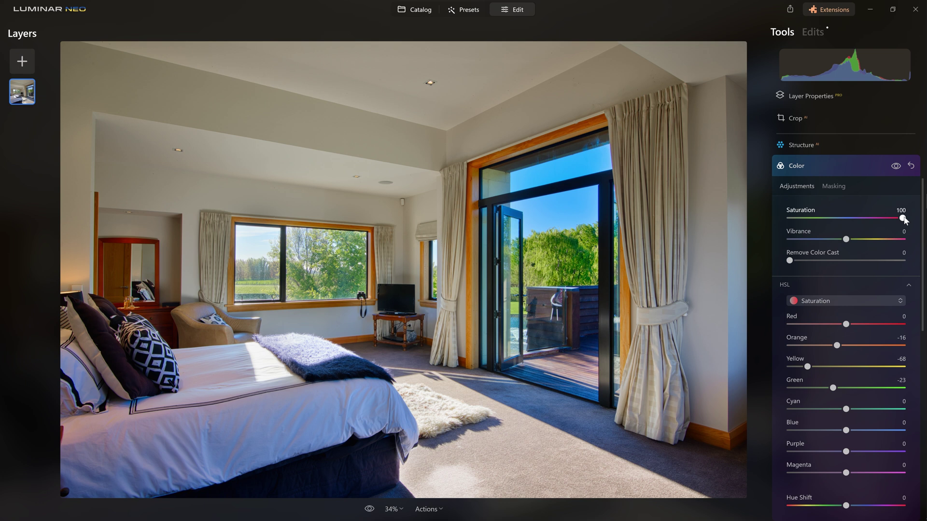
left_click_drag(902, 219, 846, 219)
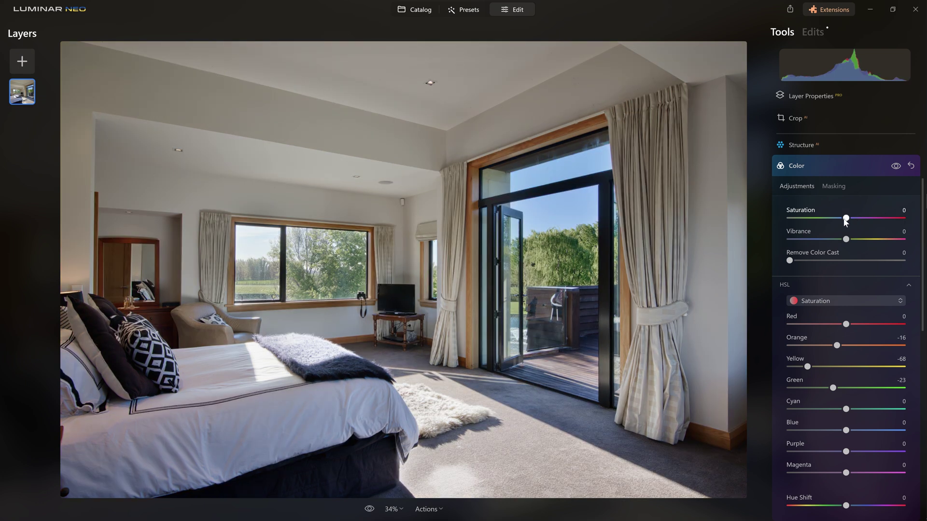
Step: Toggle the new Color edit off and on to compare the wall and curtain tints
left_click(894, 167)
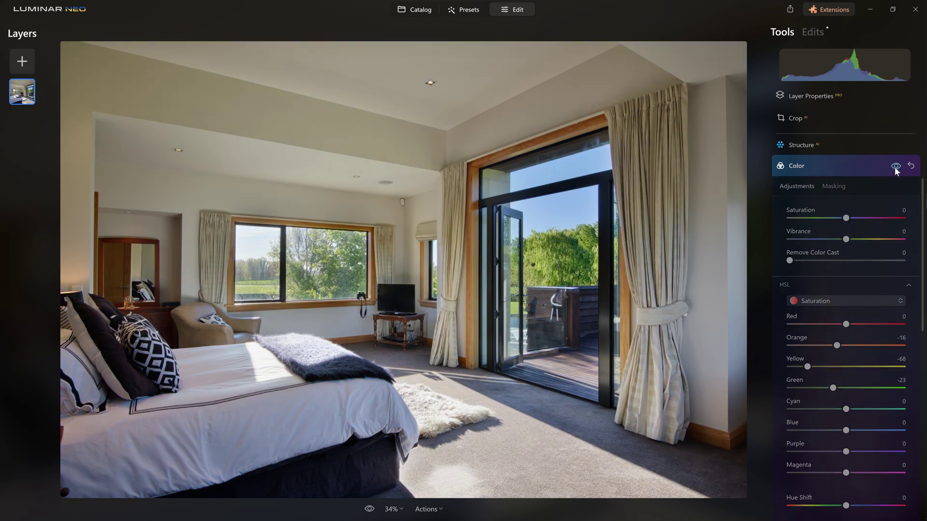
left_click(894, 167)
left_click(895, 169)
left_click(896, 169)
left_click(895, 169)
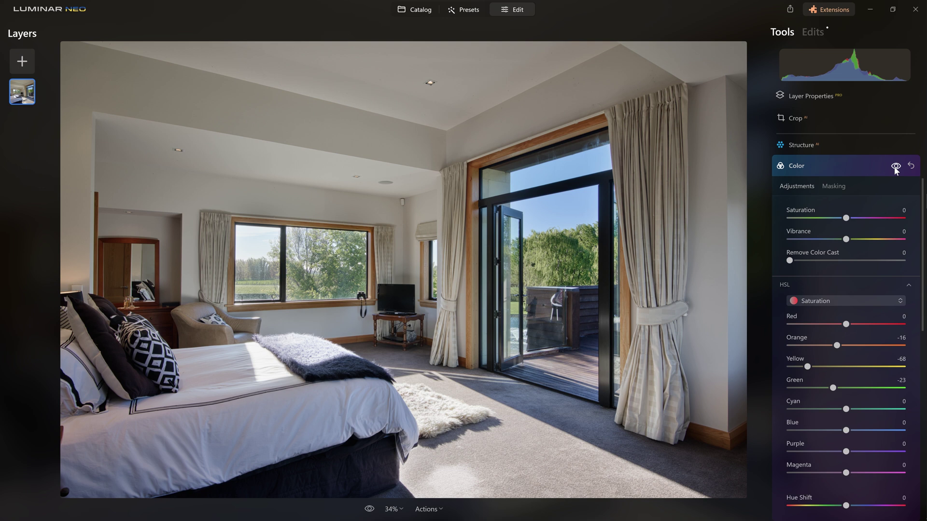
Step: Mask the Color edit with a brush of size 364, softness 98 and strength 38 painted across the upper-left walls, and compare the result
left_click(834, 186)
left_click(798, 208)
key("bracketright")
key("bracketright")
key("bracketright")
key("bracketright")
left_click_drag(269, 87, 31, 104)
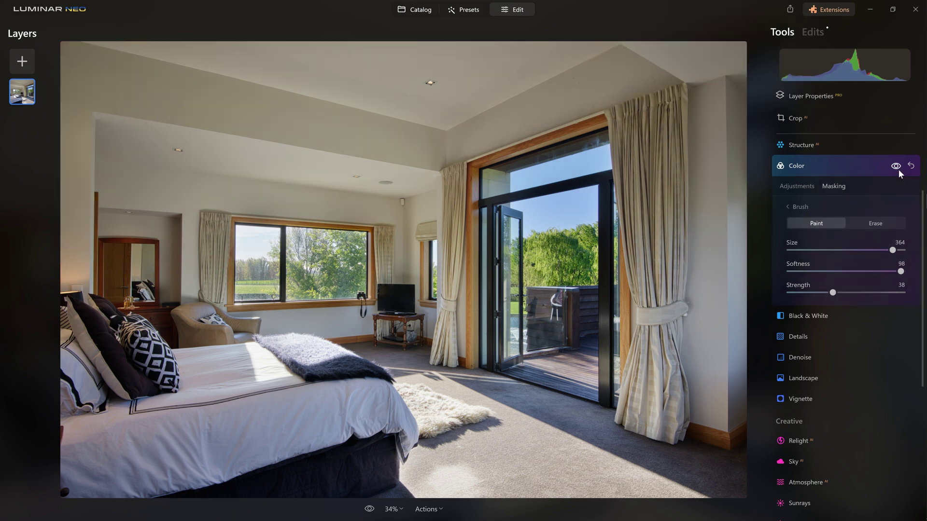
left_click(897, 167)
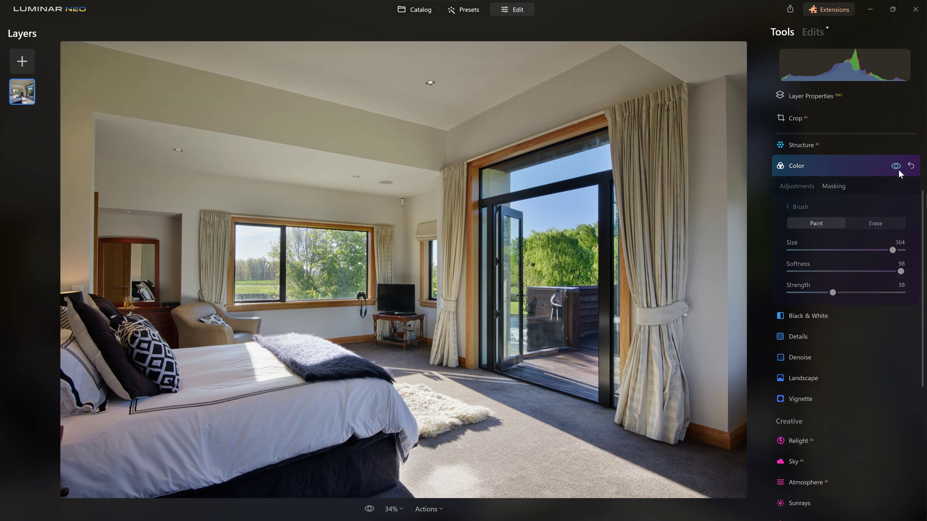
left_click(897, 167)
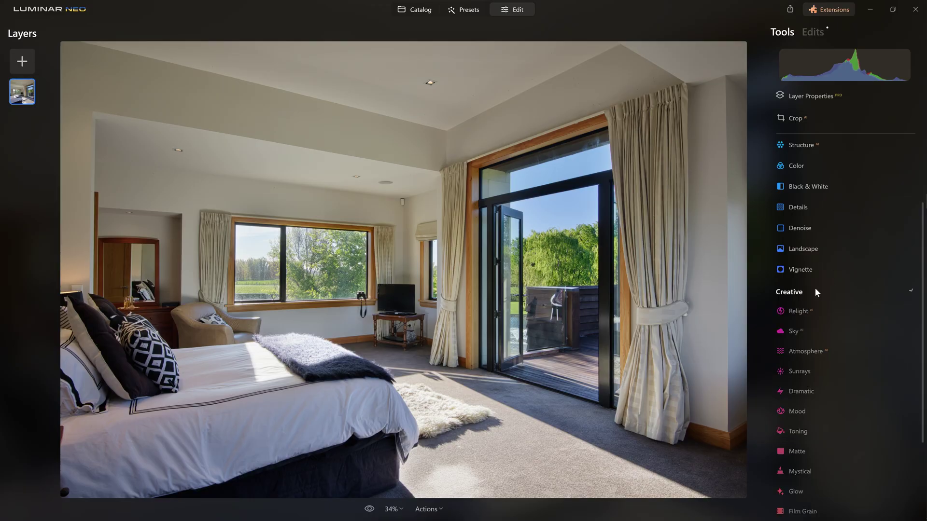
Step: Apply the Dramatic effect with Amount 100 and Local Contrast 0 after testing Local Contrast at 100
left_click(815, 288)
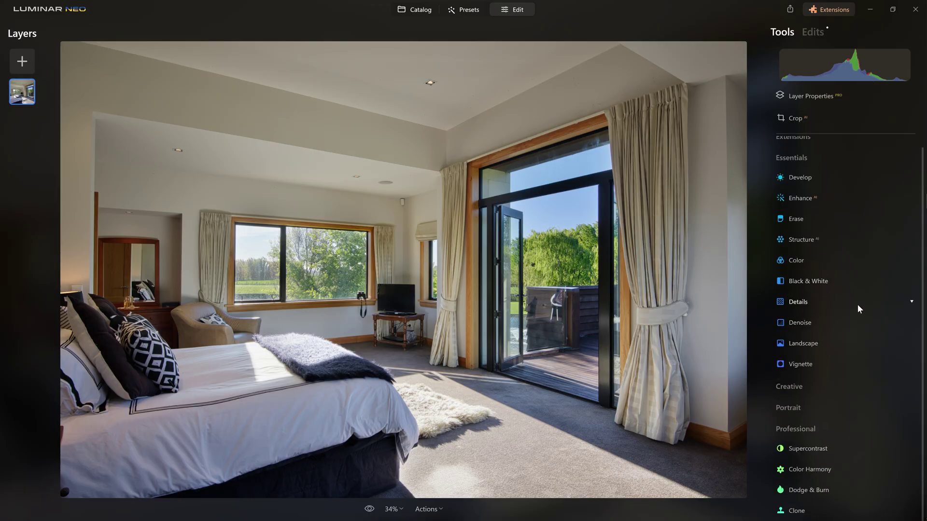
scroll(836, 192, "up", 1)
left_click(815, 169)
left_click(811, 195)
scroll(806, 249, "down", 2)
left_click(812, 262)
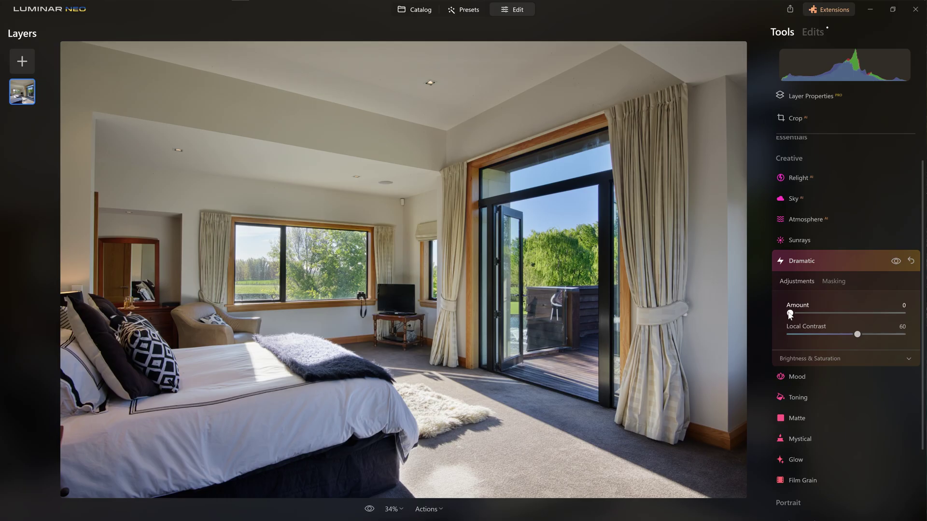
left_click_drag(790, 314, 923, 317)
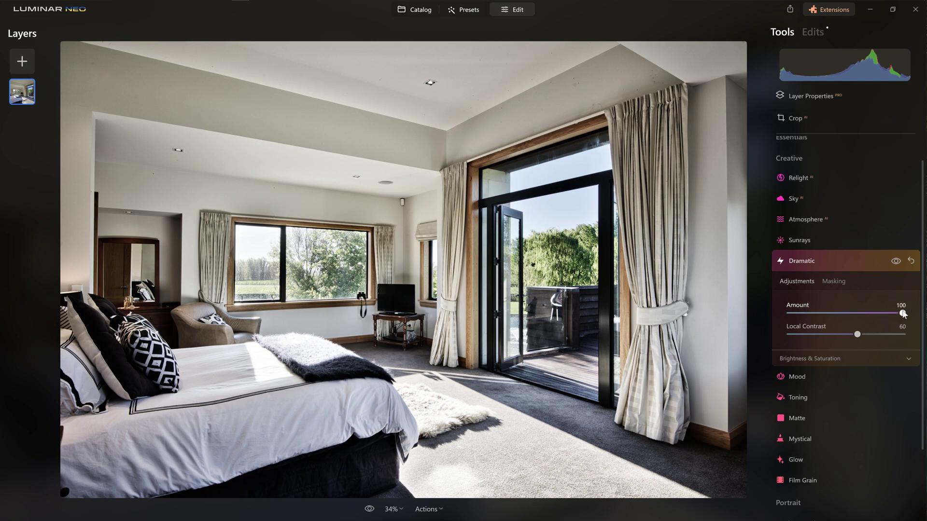
mouse_move(903, 314)
left_mouse_down()
mouse_move(789, 312)
mouse_move(816, 309)
mouse_move(856, 332)
mouse_move(778, 311)
mouse_move(811, 327)
mouse_move(817, 320)
mouse_move(867, 335)
mouse_move(905, 313)
left_mouse_up()
left_click_drag(858, 335, 901, 334)
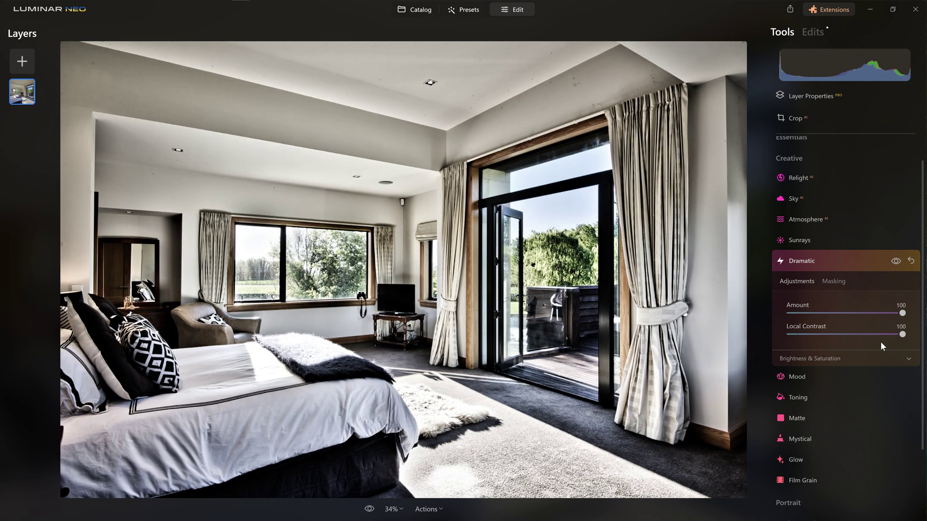
left_click_drag(902, 334, 833, 334)
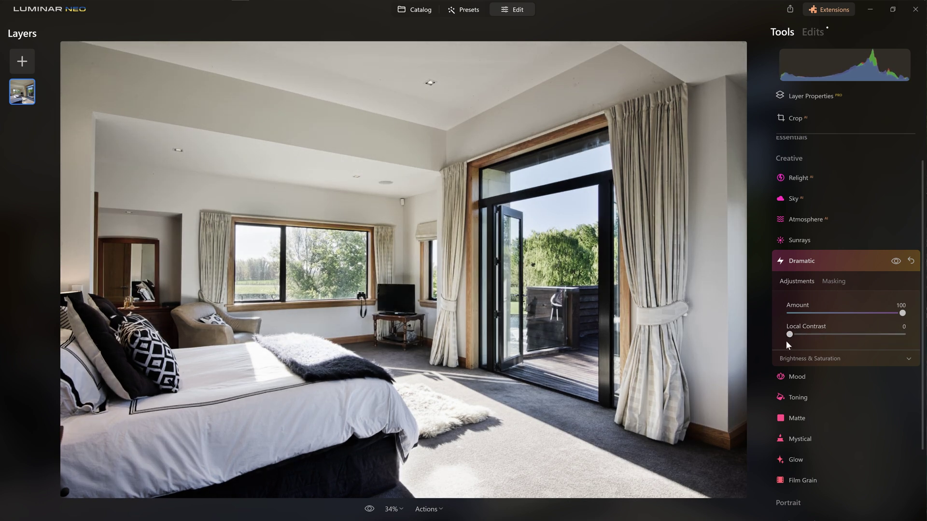
Step: Toggle the Dramatic effect off and on repeatedly to compare the photo with and without it
left_click(896, 262)
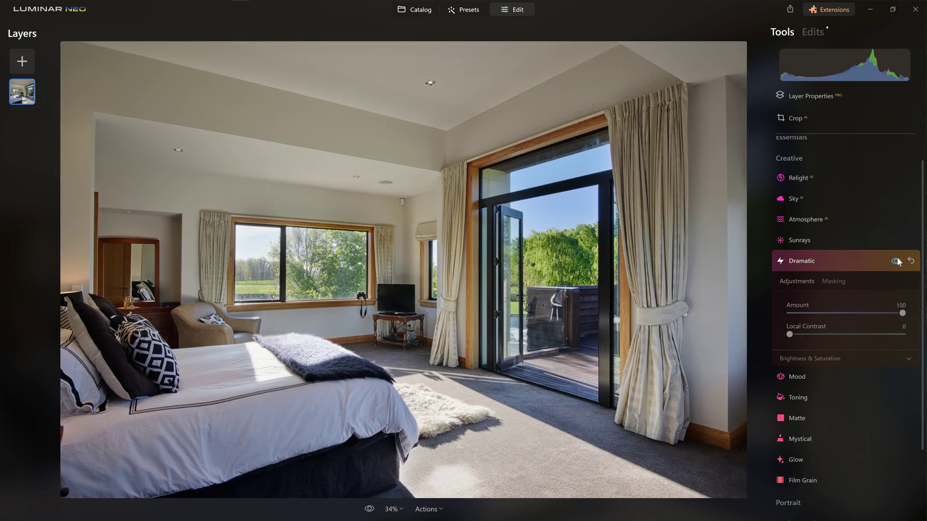
left_click(896, 261)
mouse_move(789, 334)
left_mouse_down()
mouse_move(913, 333)
mouse_move(779, 341)
left_mouse_up()
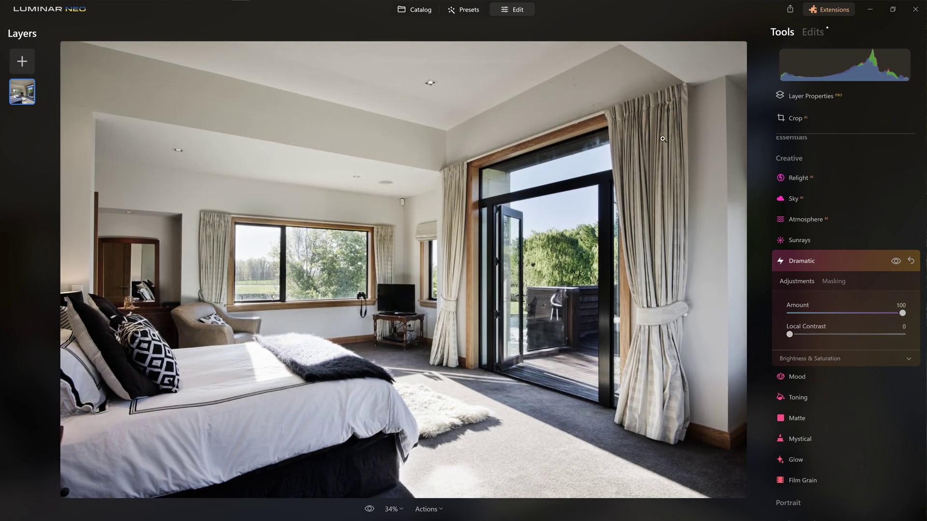
left_click(895, 262)
left_click(897, 262)
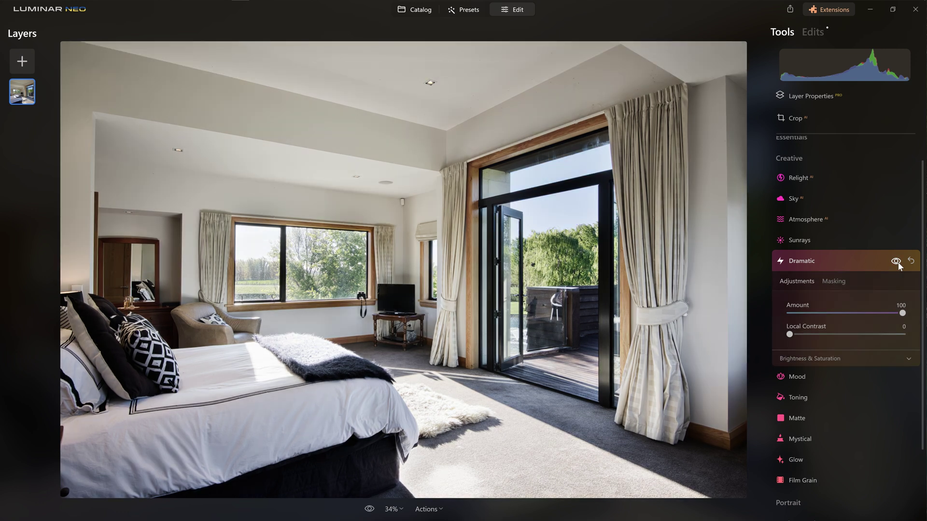
left_click(896, 261)
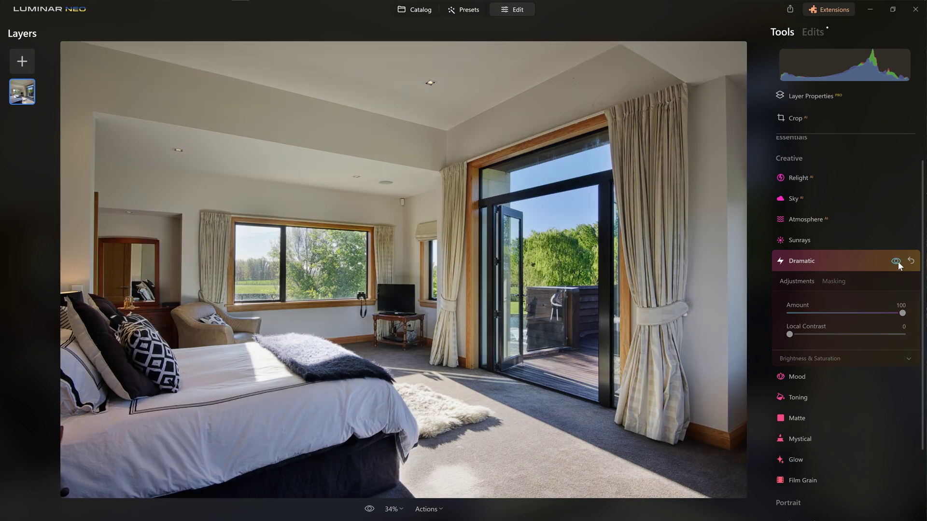
left_click(897, 261)
left_click(897, 262)
left_click(896, 262)
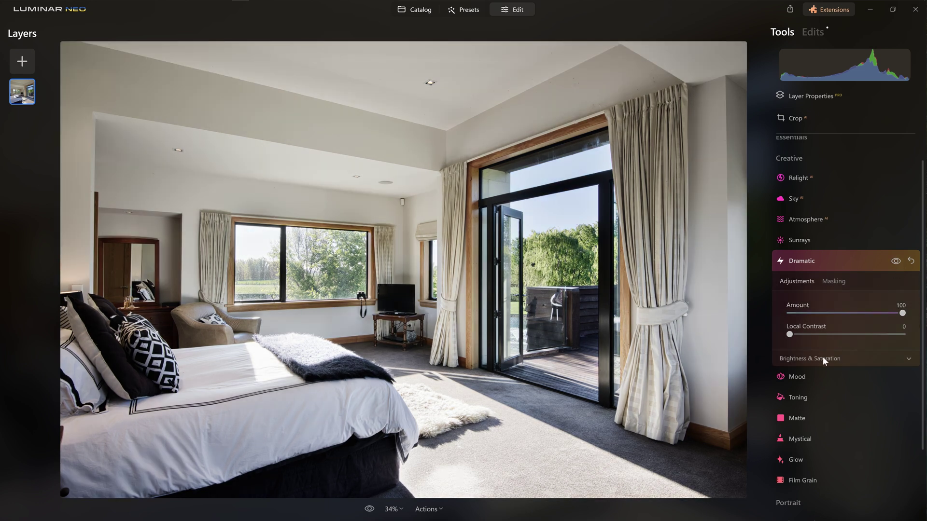
Step: Set the Dramatic effect's Brightness to 41 and Saturation to 15 after testing brighter and darker extremes
left_click(822, 360)
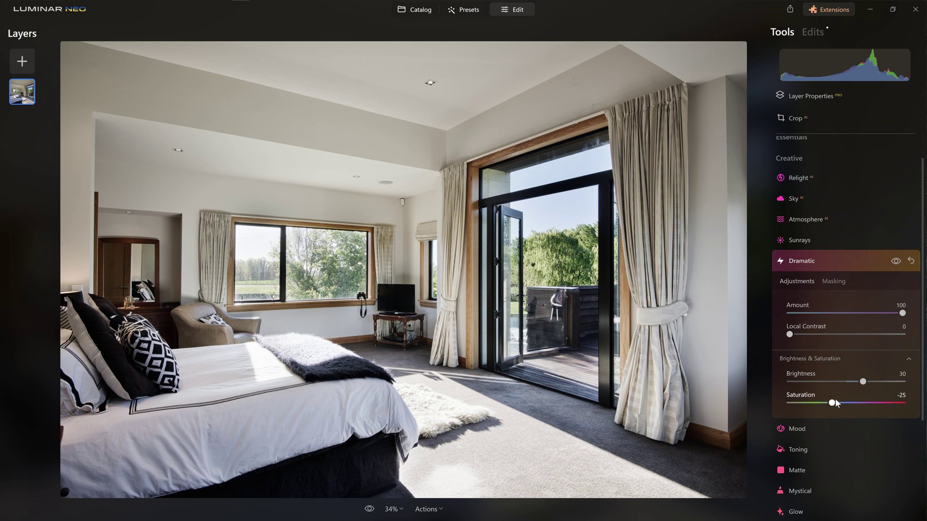
left_click_drag(836, 403, 848, 404)
left_click(895, 260)
left_click(896, 261)
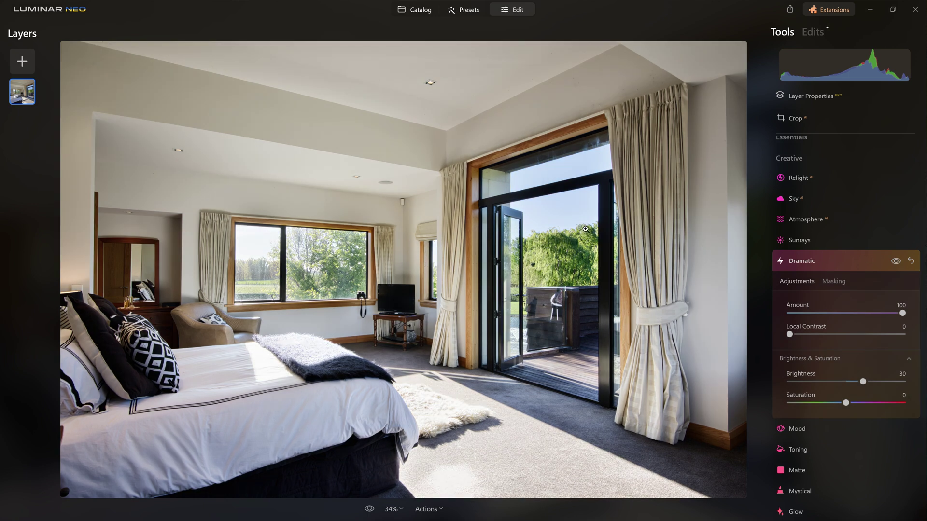
left_click_drag(865, 382, 902, 381)
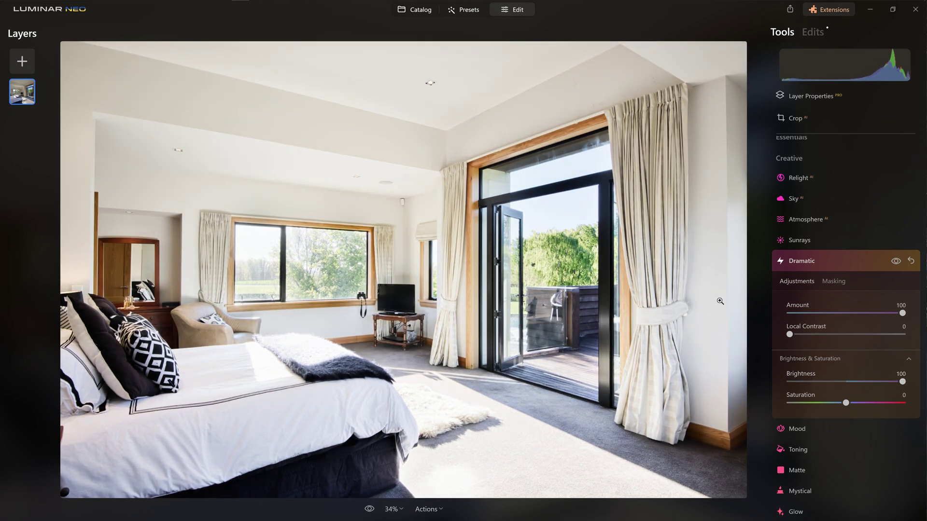
left_click_drag(902, 383, 809, 382)
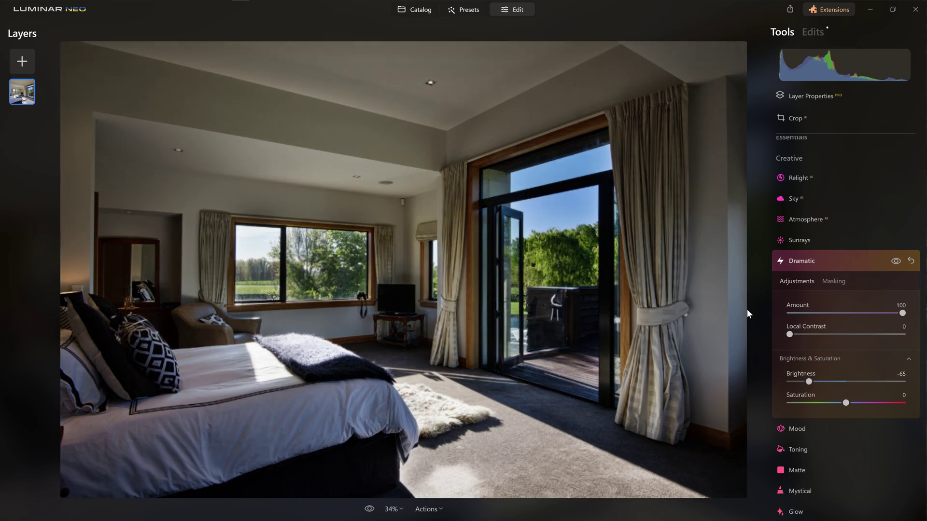
left_click_drag(810, 382, 868, 384)
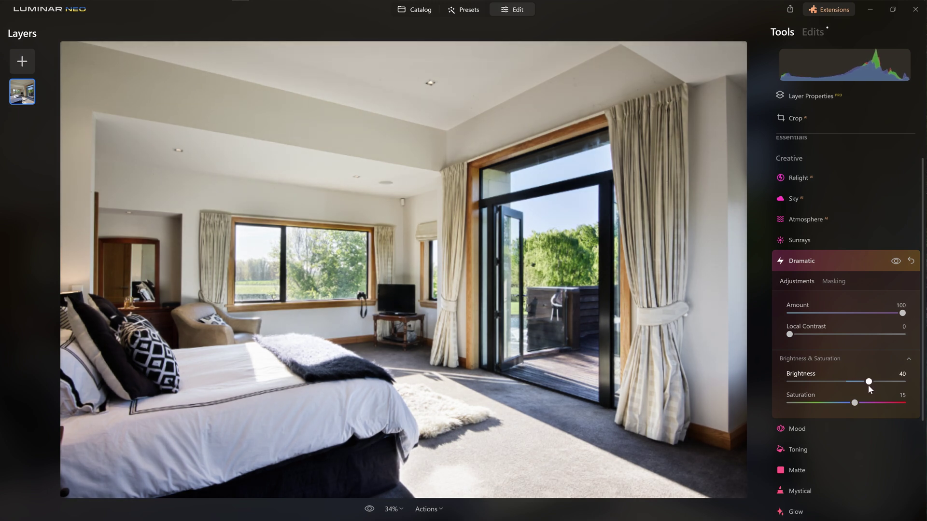
Step: Compare the photo with and without the brightened Dramatic effect
left_click(896, 262)
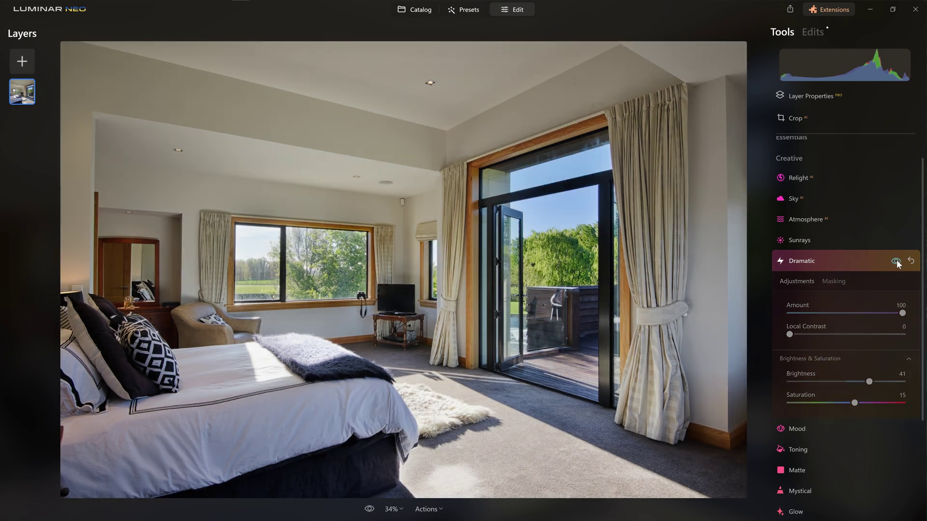
left_click(899, 265)
left_click(900, 263)
left_click(900, 264)
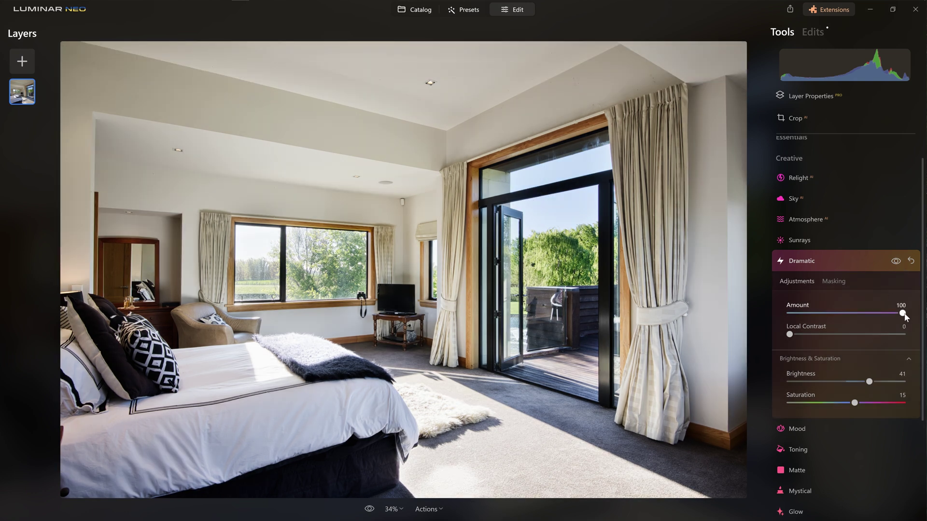
Step: Test lower Dramatic amounts, including 14, among the applied edits and return the Amount to 100
left_click_drag(899, 314, 865, 316)
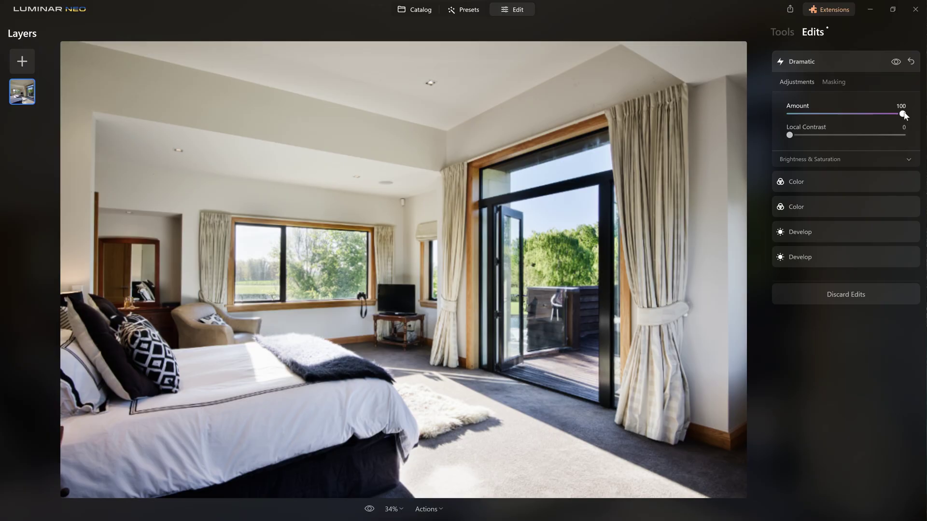
left_click_drag(886, 114, 807, 109)
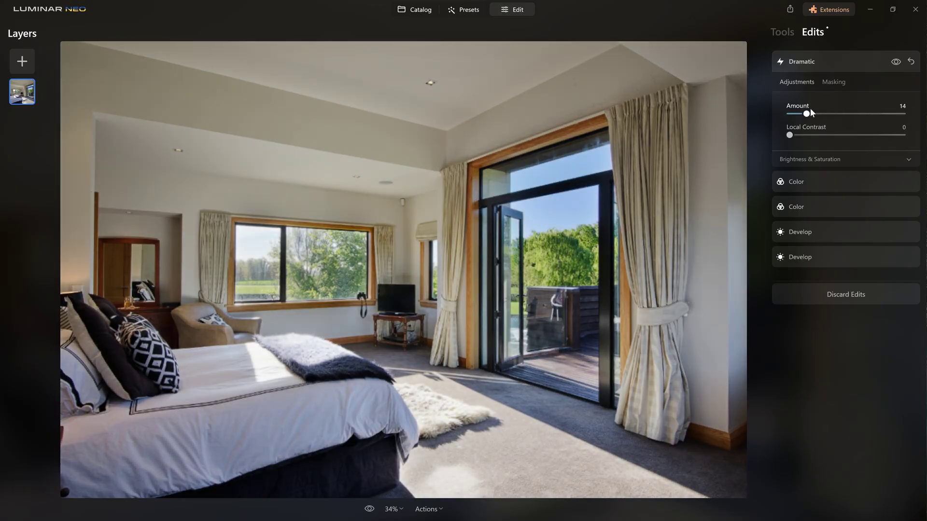
left_click_drag(821, 114, 916, 112)
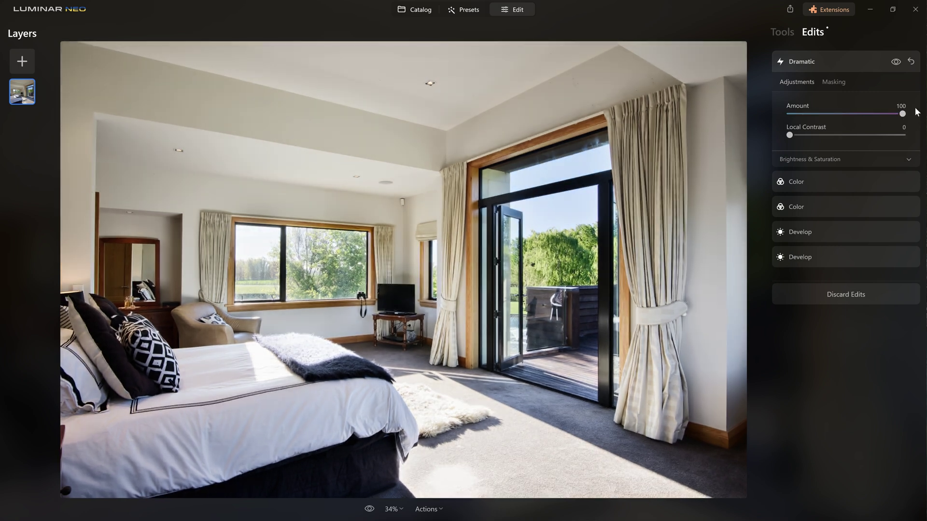
Step: Mask the Dramatic effect with a brush of size 376, softness 98 and strength 33, painting over the ceiling and upper walls
left_click(835, 82)
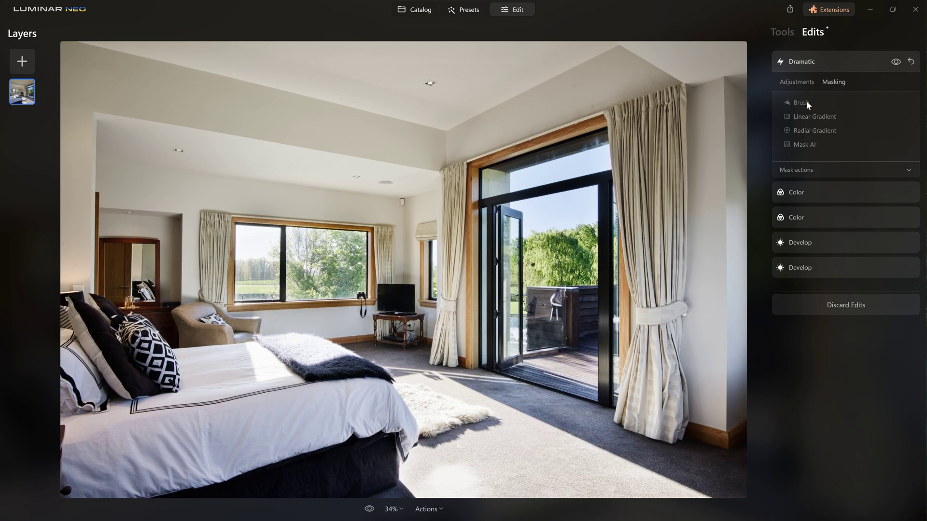
left_click(803, 103)
left_click_drag(831, 188, 827, 189)
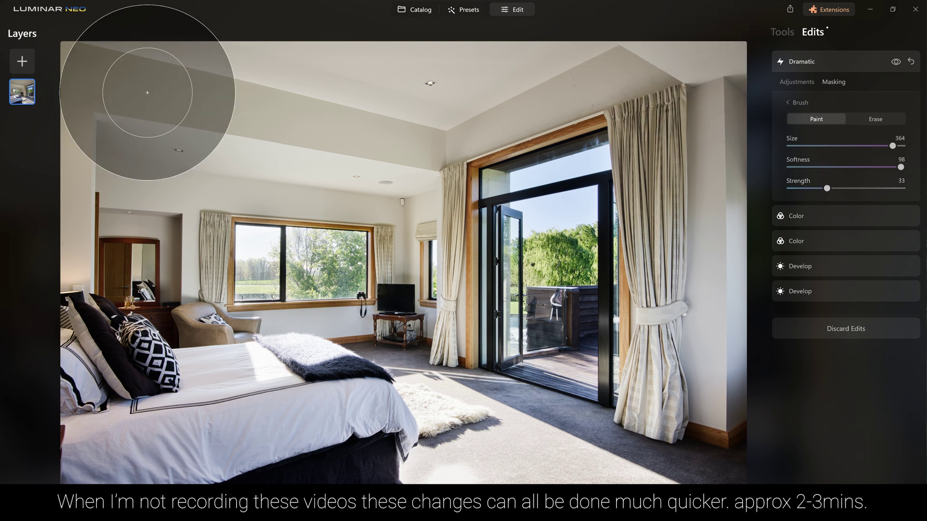
scroll(120, 75, "up", 2)
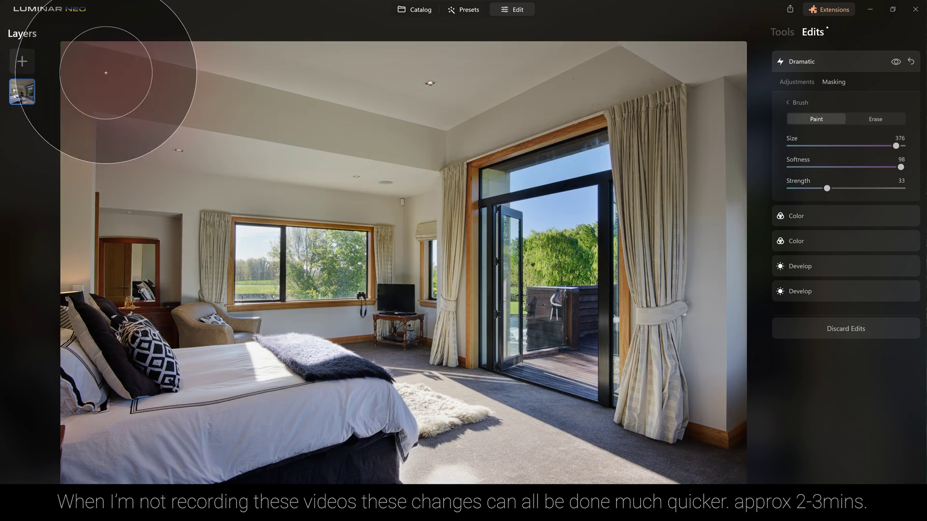
left_click_drag(104, 74, 62, 159)
mouse_move(408, 111)
left_mouse_down()
mouse_move(331, 43)
mouse_move(740, 10)
mouse_move(740, 435)
mouse_move(720, 83)
left_mouse_up()
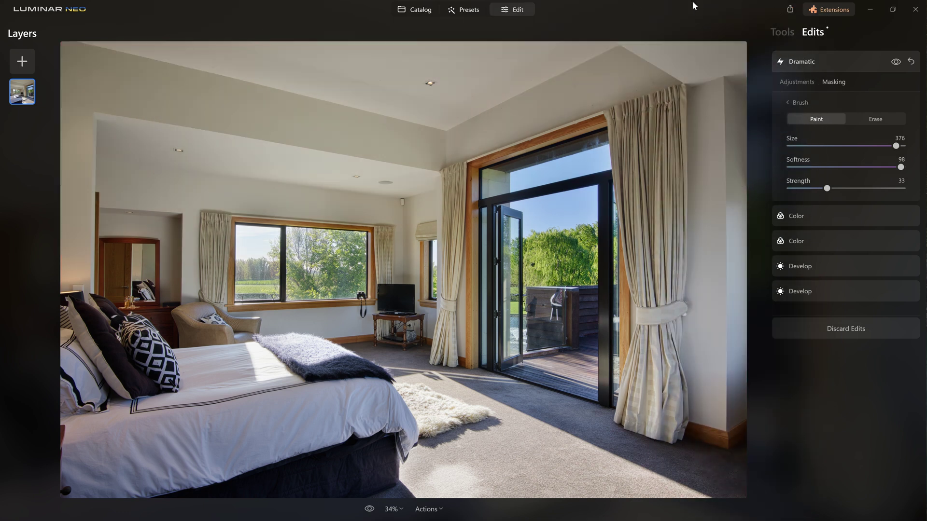
left_click(899, 63)
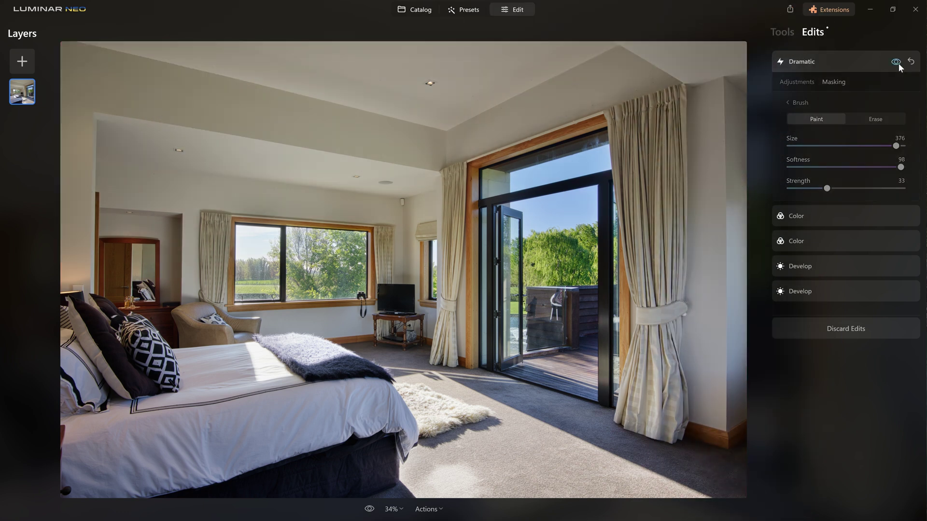
left_click(899, 63)
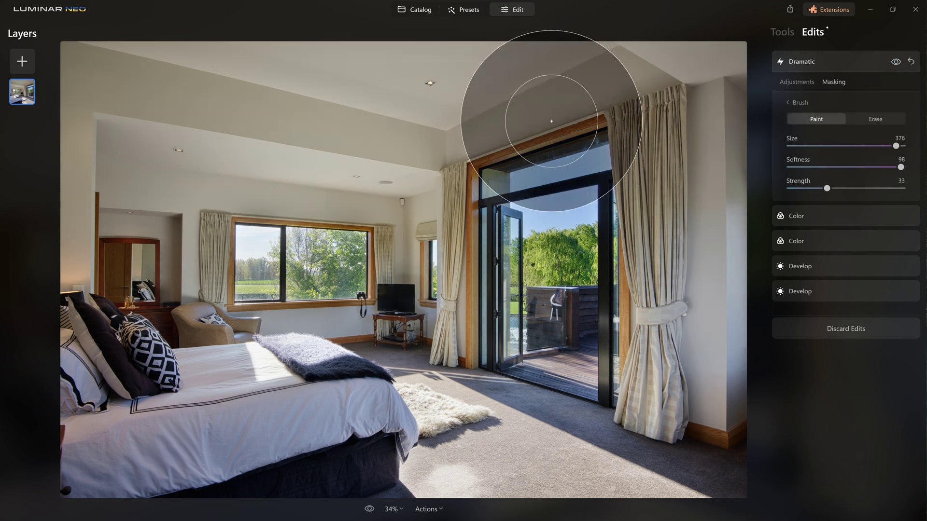
Step: Reduce the mask brush size to 208, paint Dramatic across the ceiling and upper walls, and compare with the effect off
key("bracketleft")
key("bracketleft")
key("bracketleft")
key("bracketleft")
key("bracketleft")
key("bracketleft")
key("bracketleft")
key("bracketleft")
mouse_move(81, 54)
left_mouse_down()
mouse_move(62, 196)
mouse_move(87, 124)
mouse_move(161, 166)
mouse_move(178, 111)
mouse_move(451, 41)
mouse_move(354, 159)
mouse_move(415, 187)
mouse_move(284, 327)
mouse_move(459, 66)
mouse_move(745, 25)
mouse_move(689, 92)
left_mouse_up()
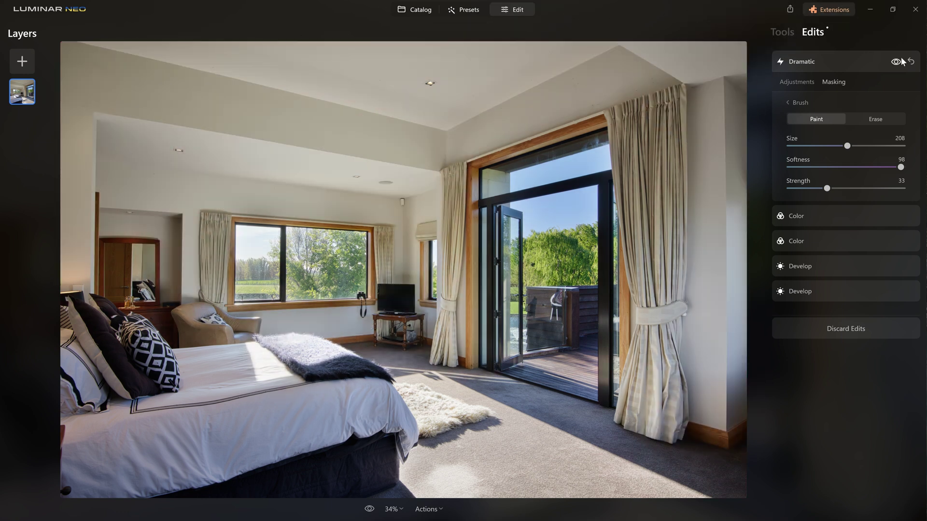
left_click(897, 62)
left_click(897, 63)
left_click(897, 63)
left_click(897, 62)
Step: Paint another pass of the Dramatic mask along the left edge and across the upper walls, and compare with the effect off
mouse_move(72, 63)
left_mouse_down()
mouse_move(104, 62)
mouse_move(63, 175)
left_mouse_up()
mouse_move(378, 160)
left_mouse_down()
mouse_move(741, 69)
mouse_move(736, 63)
mouse_move(667, 85)
mouse_move(777, 136)
left_mouse_up()
left_click(896, 62)
left_click(896, 62)
left_click(895, 62)
left_click(896, 63)
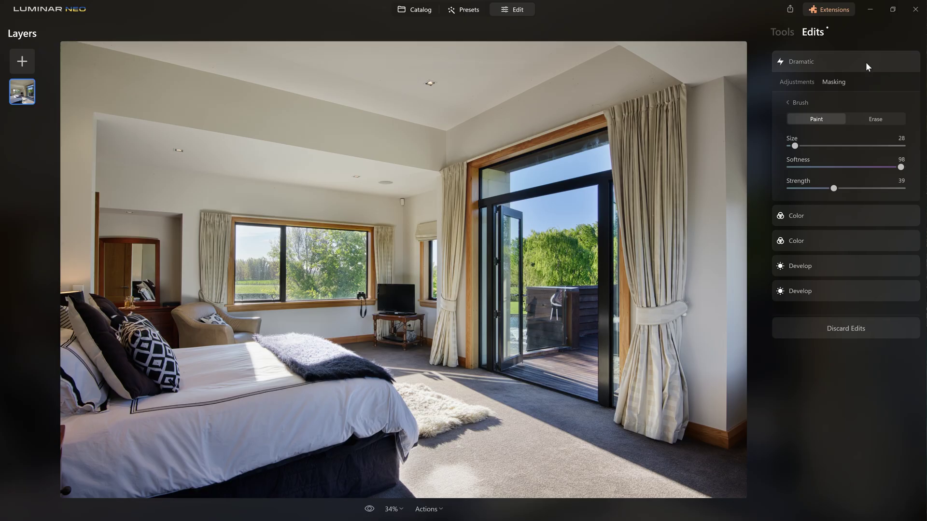
Step: Retouch the carpet near the patio door with the Clone tool at size 76, and compare with the cloning off
left_click(865, 62)
left_click(786, 36)
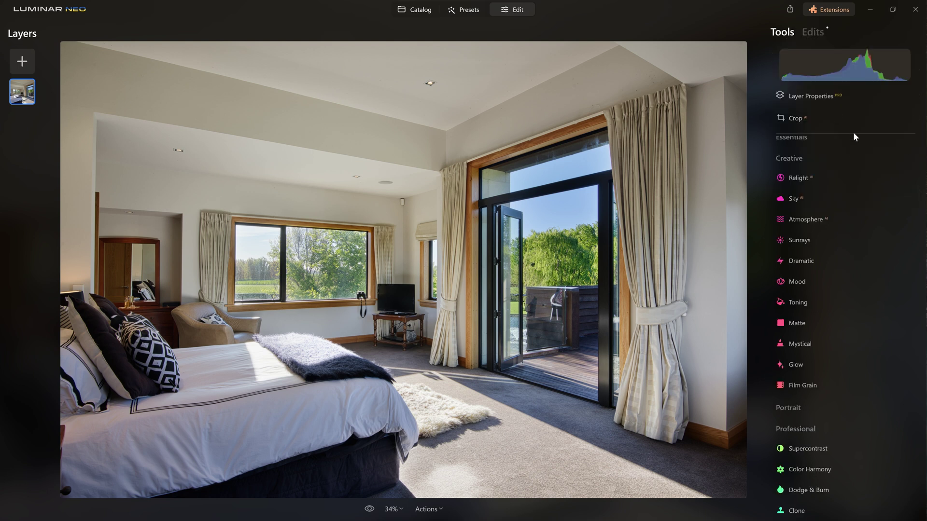
left_click(805, 512)
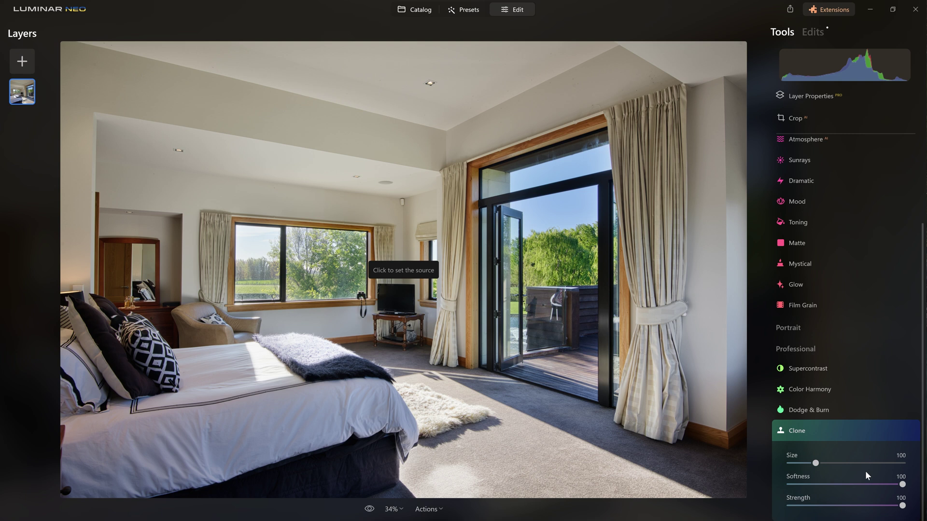
left_click(543, 457)
key("bracketleft")
key("bracketleft")
key("bracketleft")
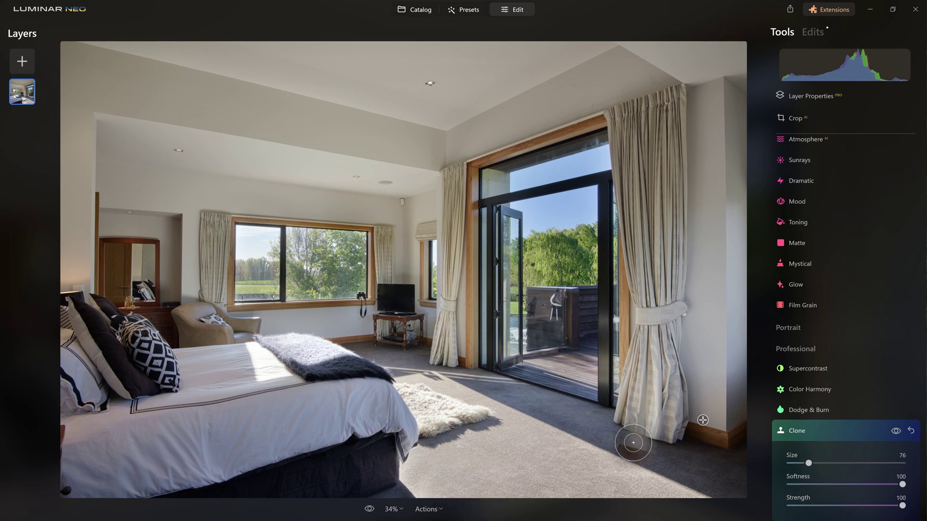
left_click(890, 430)
left_click(891, 431)
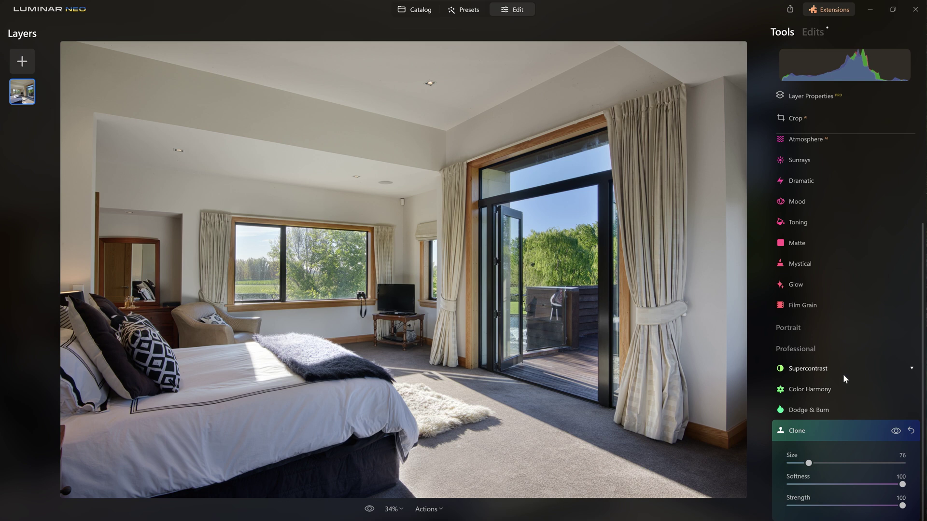
Step: Clone clean beam texture over the vertical water streaks behind the glass above the patio door
scroll(581, 118, "up", 10)
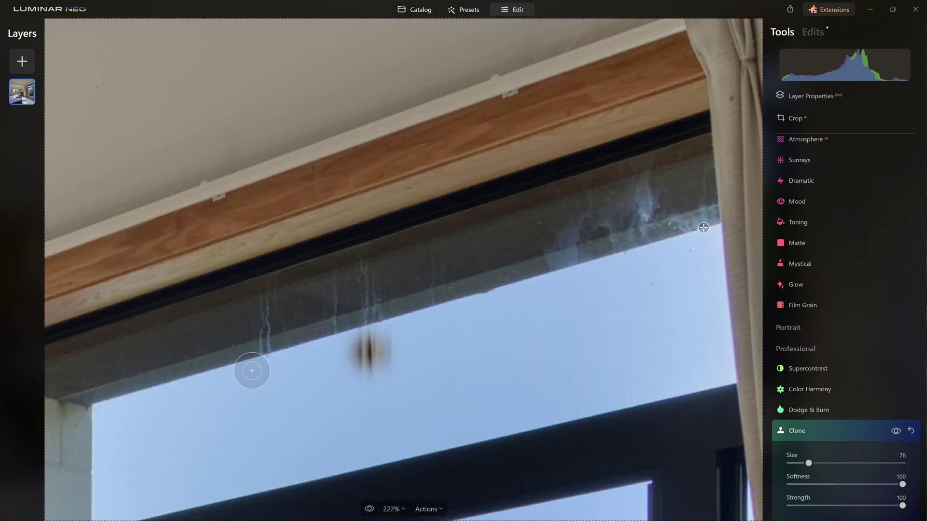
left_click(566, 264)
left_click(183, 380)
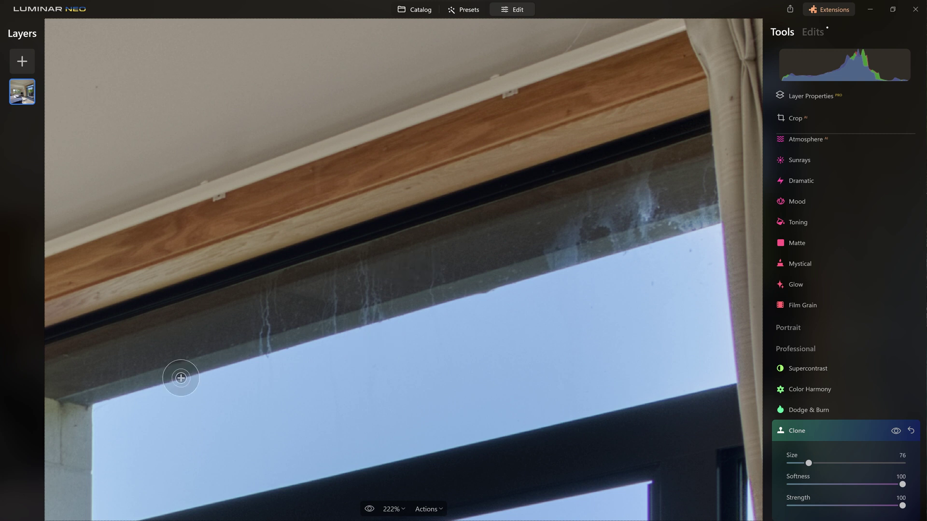
key("ctrl+z")
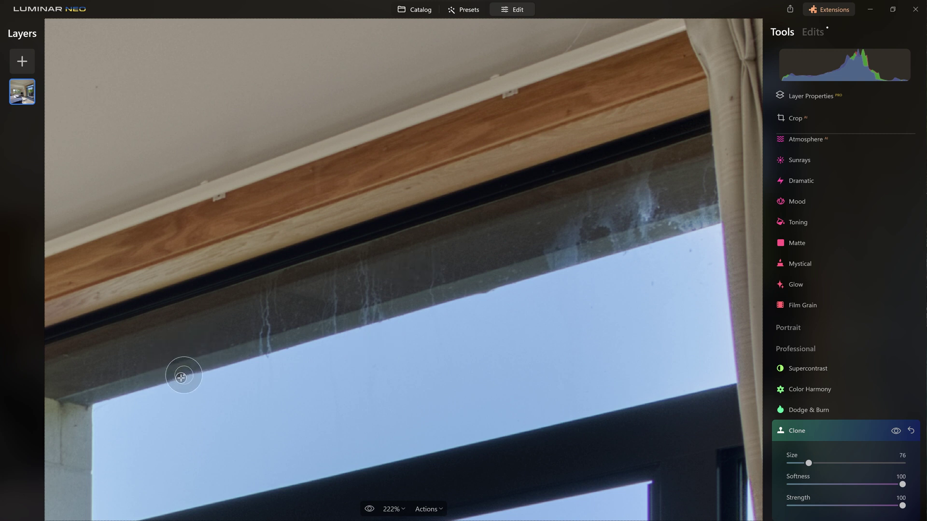
left_click(177, 380)
mouse_move(174, 380)
left_mouse_down()
mouse_move(262, 382)
mouse_move(278, 358)
mouse_move(261, 349)
mouse_move(199, 358)
mouse_move(184, 372)
mouse_move(265, 351)
left_mouse_up()
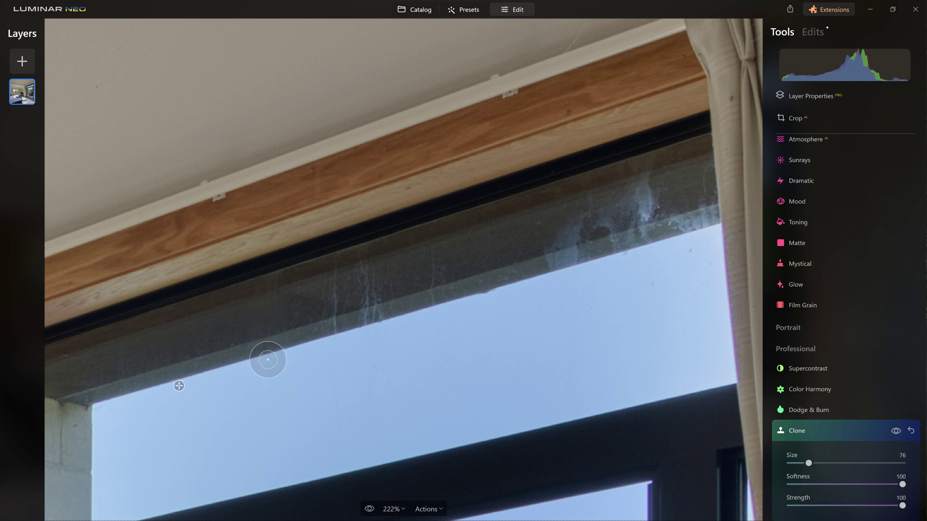
key("alt")
left_click(246, 359)
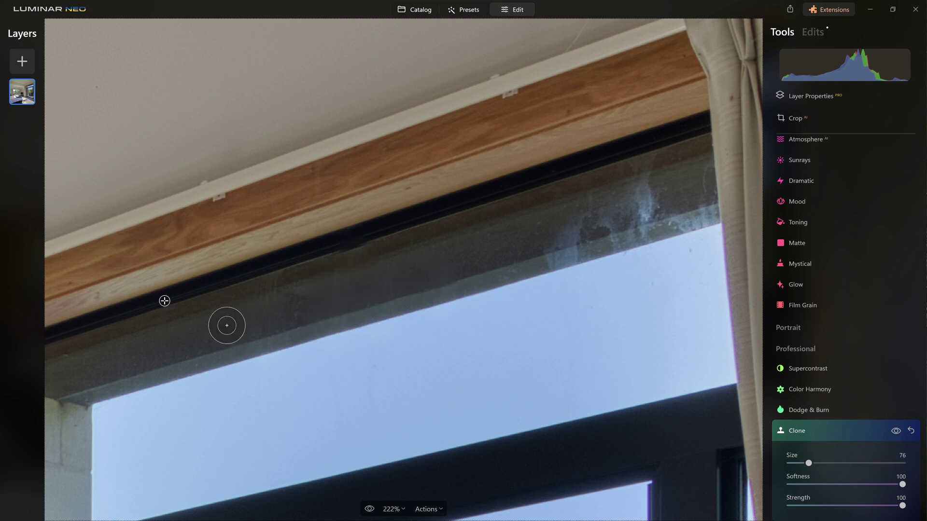
Step: Clone clean beam texture over the white stains next to the curtain above the patio door
left_click(234, 363)
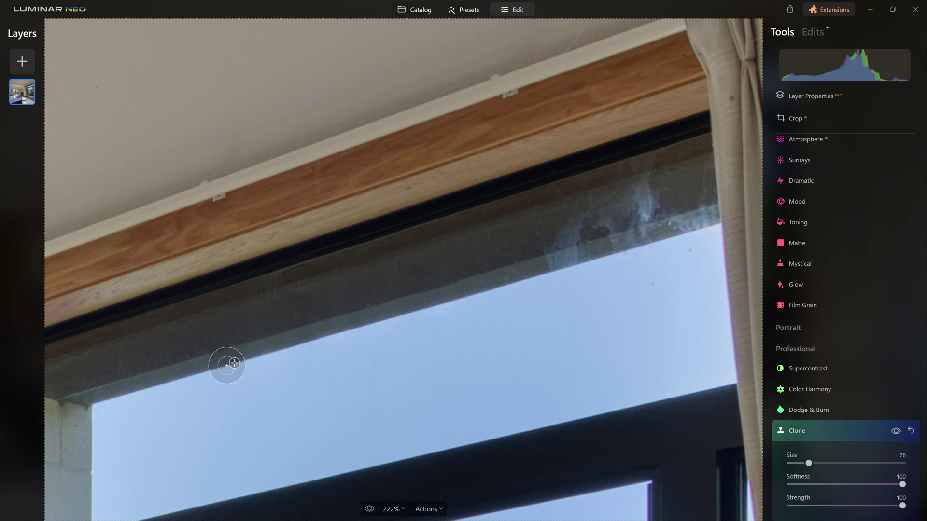
mouse_move(575, 266)
left_mouse_down()
mouse_move(556, 250)
mouse_move(571, 244)
mouse_move(550, 243)
mouse_move(647, 218)
mouse_move(655, 205)
mouse_move(646, 197)
mouse_move(597, 230)
mouse_move(614, 204)
mouse_move(696, 221)
mouse_move(681, 197)
mouse_move(634, 190)
left_mouse_up()
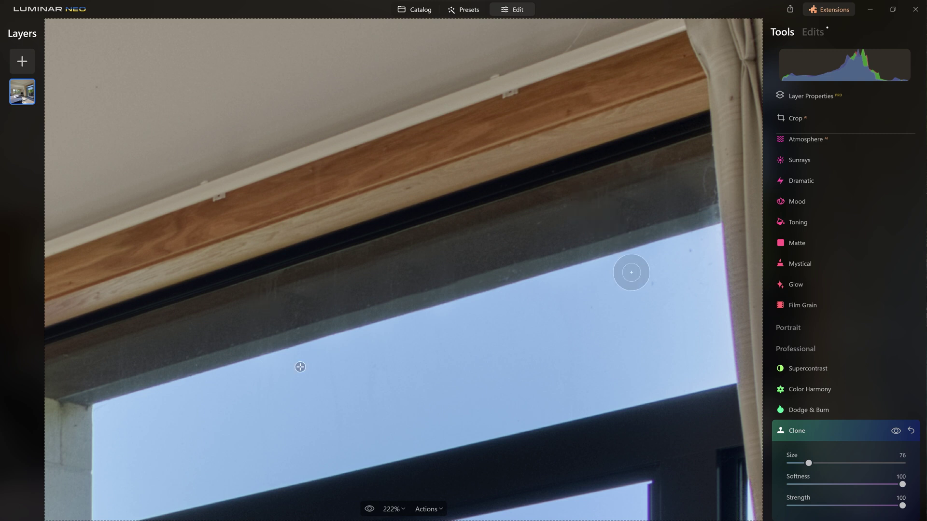
Step: Compare the patio door area with and without the cloning
key("ctrl+0")
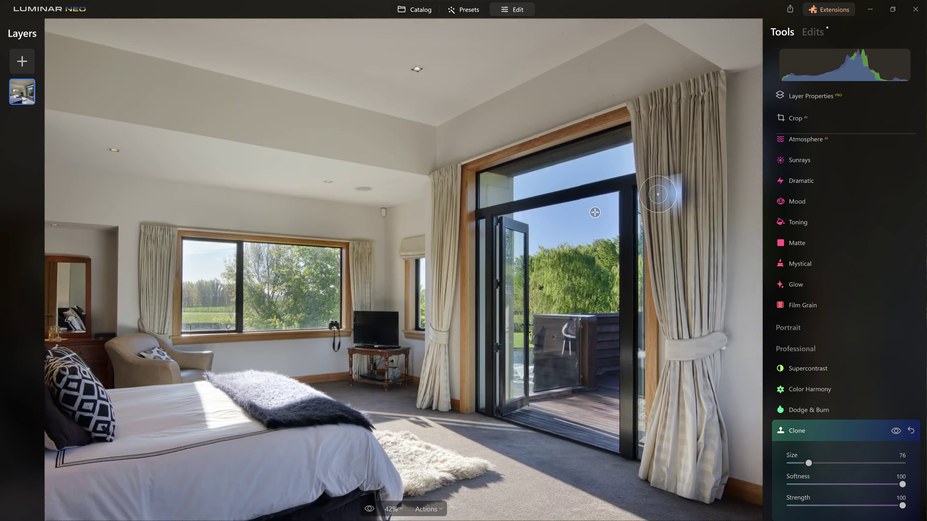
scroll(652, 193, "up", 1)
mouse_move(638, 133)
left_mouse_down()
mouse_move(684, 114)
mouse_move(667, 112)
mouse_move(690, 145)
left_mouse_up()
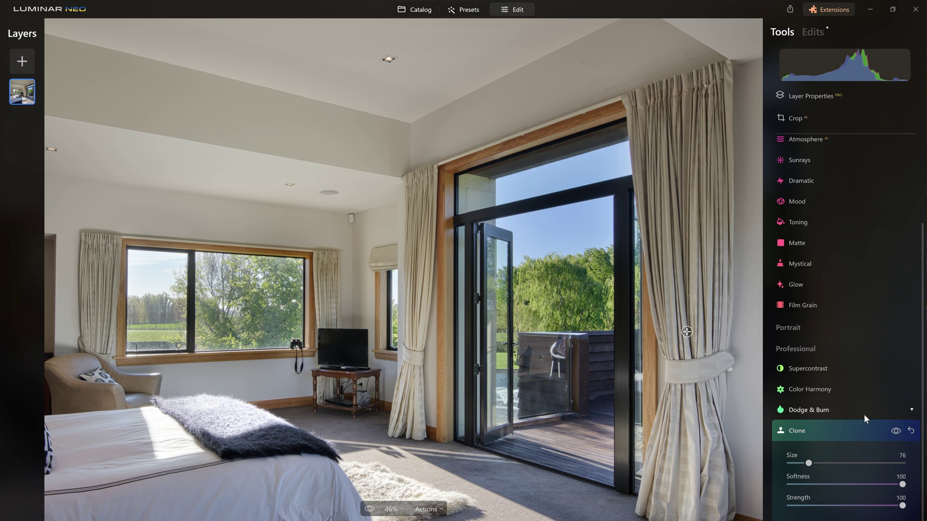
left_click(895, 431)
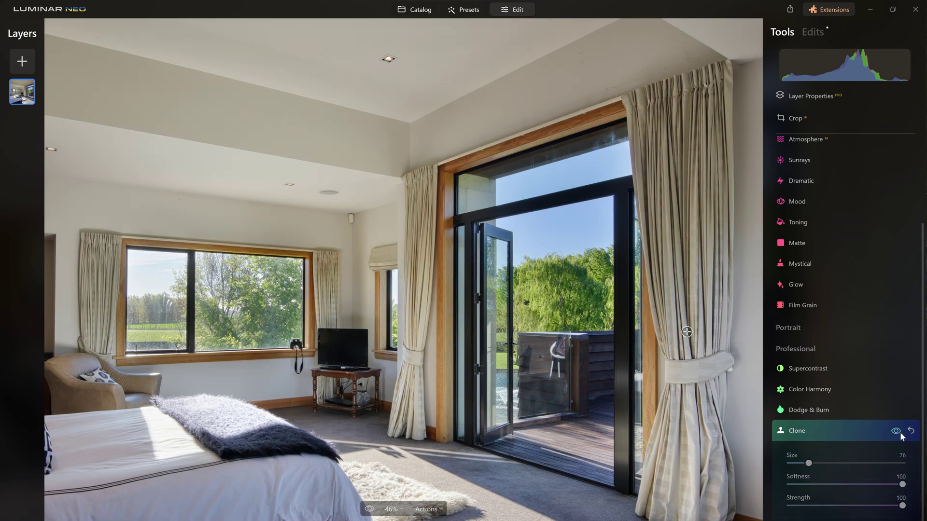
left_click(899, 434)
left_click(900, 434)
left_click(899, 434)
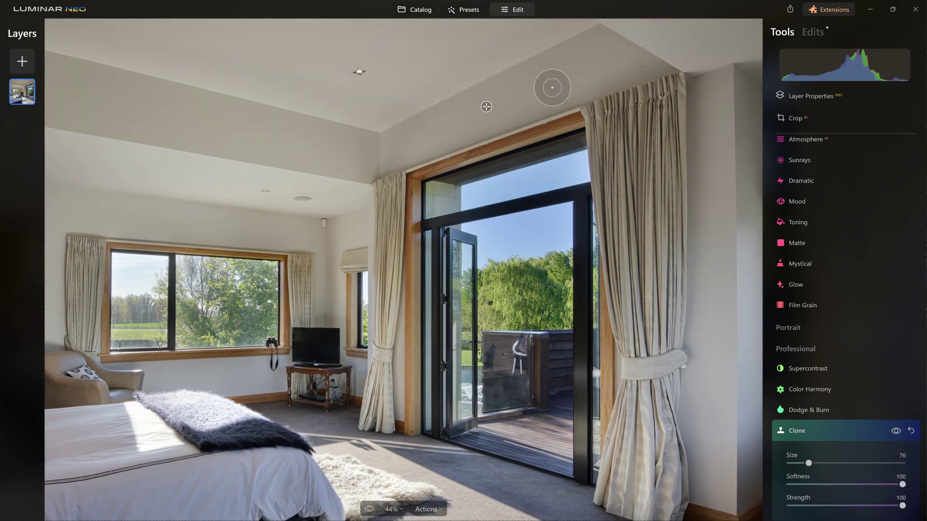
Step: Mark the dark specks on the ceiling and the adjoining wall for removal with the Erase tool at size 20
scroll(550, 82, "up", 5)
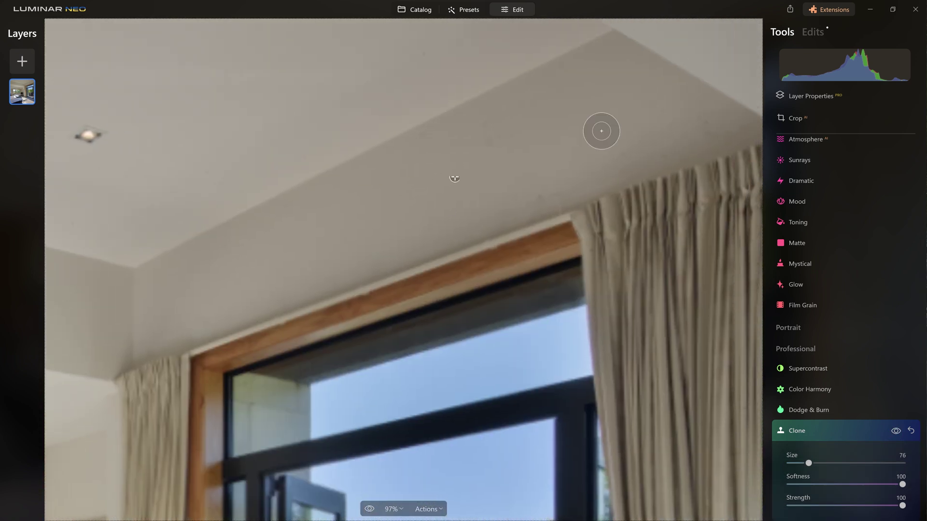
left_click(368, 53, "alt")
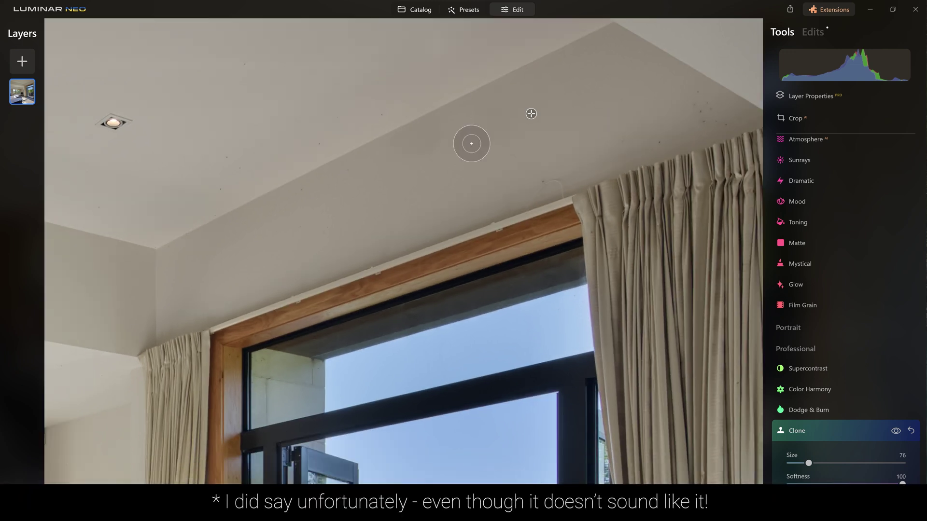
scroll(819, 267, "up", 3)
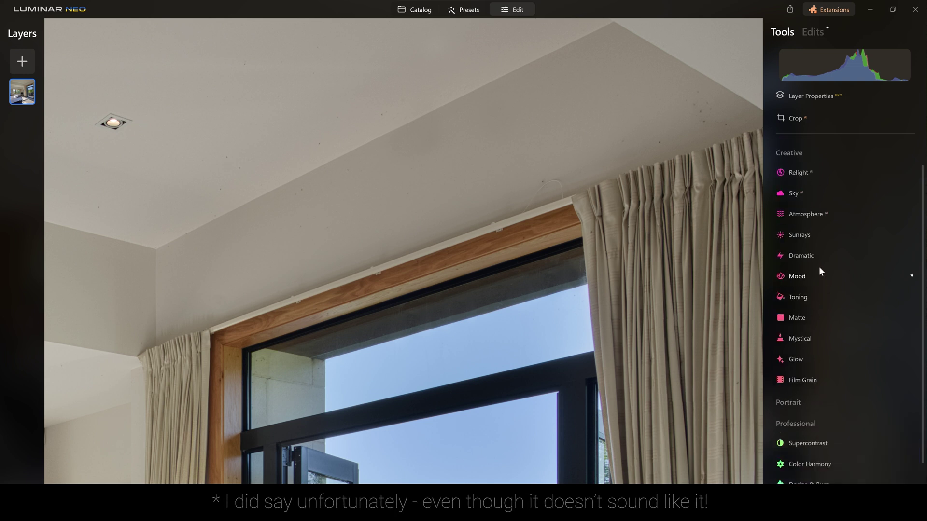
left_click(801, 170)
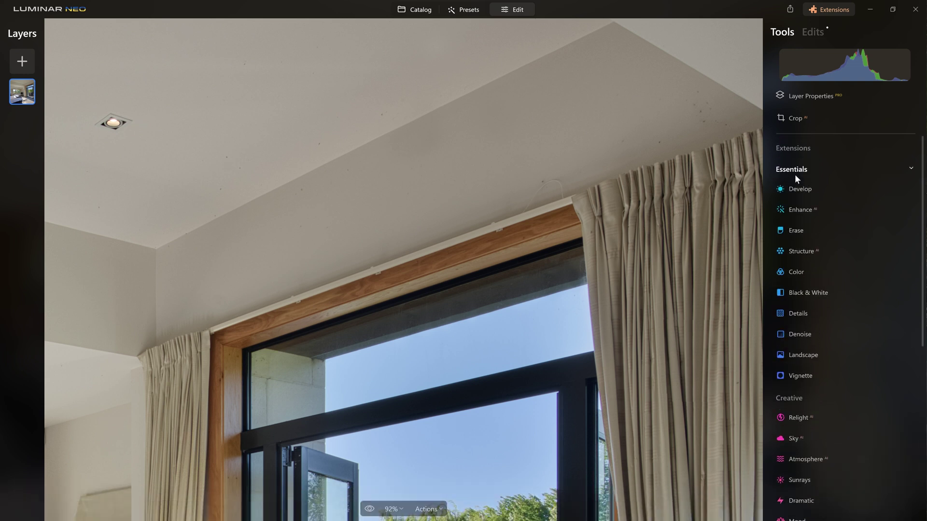
left_click(794, 230)
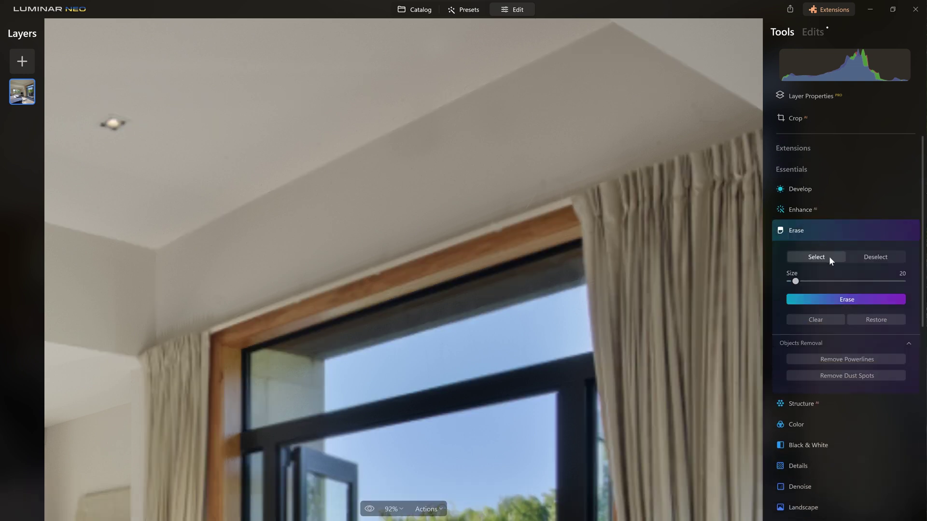
left_click(383, 116)
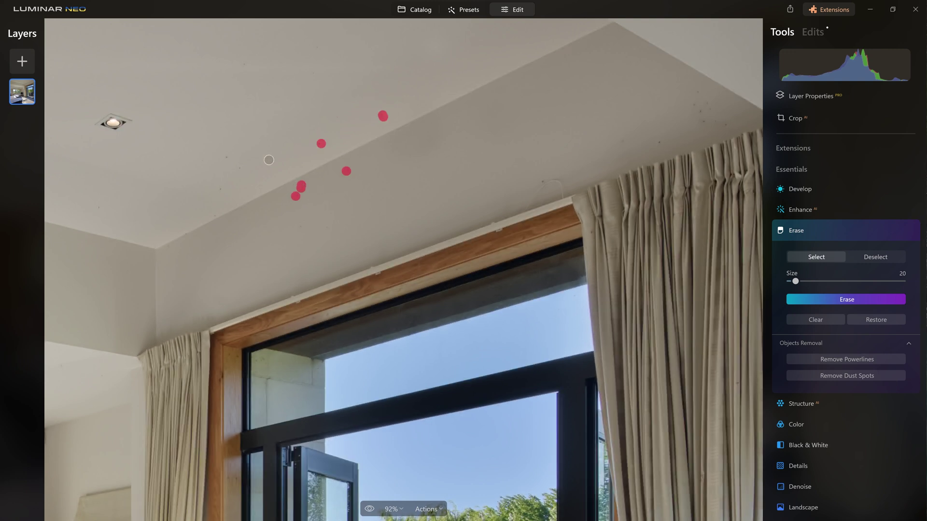
left_click(243, 66)
Step: Mark the specks above the large curtain and, at size 10, the thin curved line above the door frame, and erase all marked areas
left_click(618, 141)
left_click(661, 142)
key("bracketleft")
mouse_move(695, 93)
left_mouse_down()
mouse_move(698, 118)
mouse_move(726, 125)
left_mouse_up()
left_click_drag(526, 208, 555, 181)
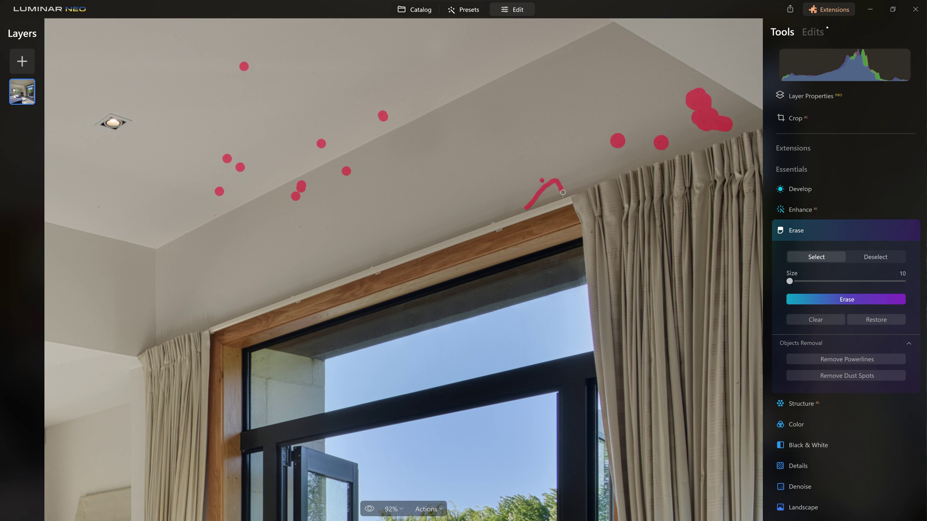
left_click(814, 300)
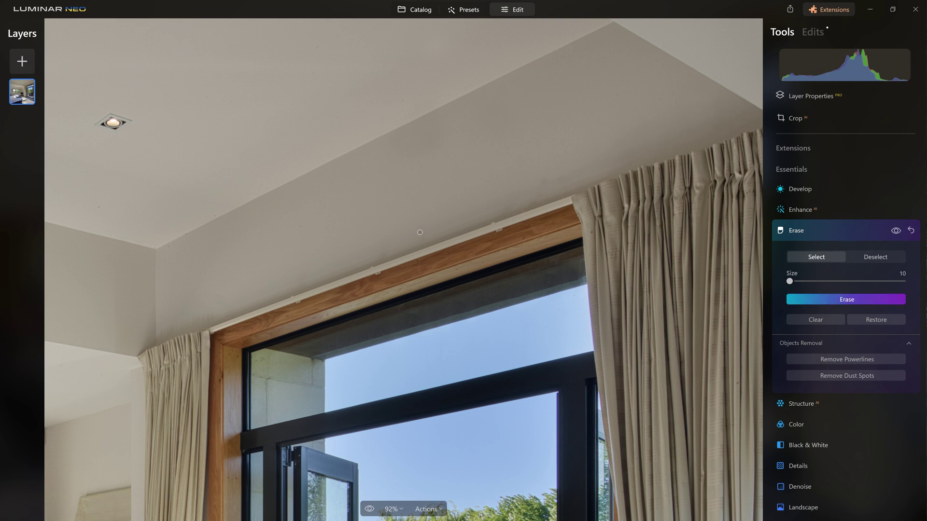
Step: Examine the whole photo and the ceiling around the recessed light for remaining specks
scroll(420, 232, "down", 3)
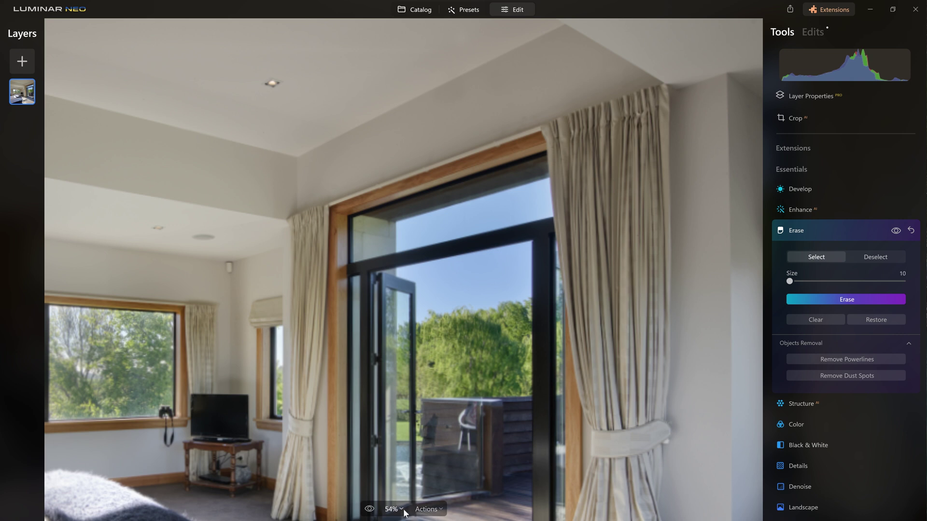
left_click(403, 511)
left_click(396, 379)
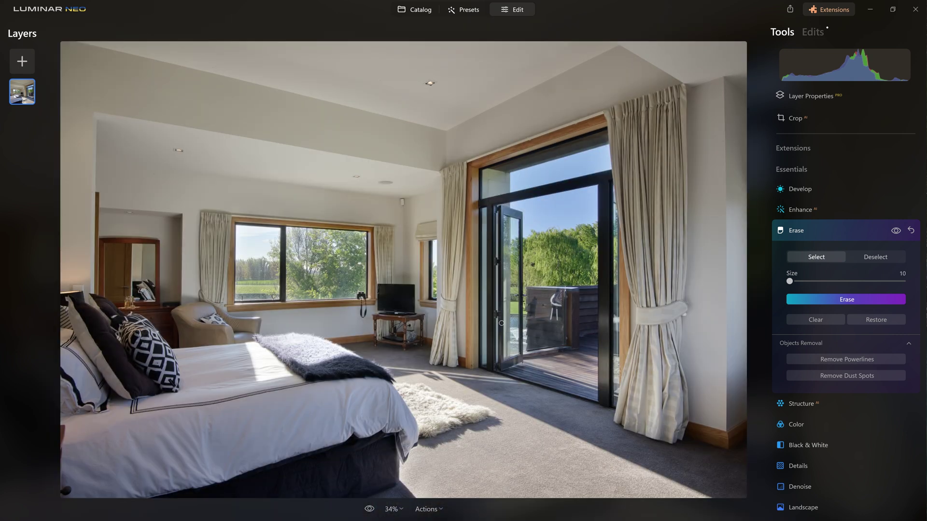
scroll(403, 199, "up", 2)
left_click_drag(375, 98, 438, 106)
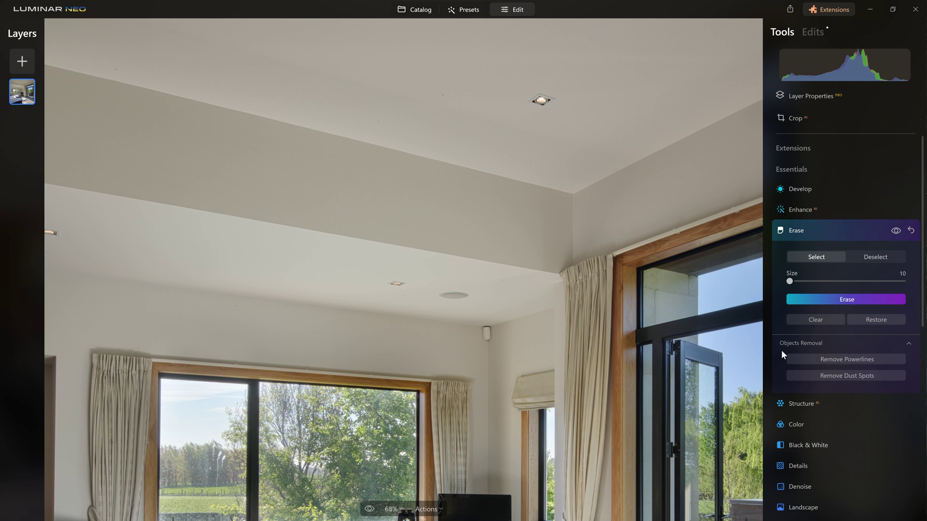
scroll(797, 372, "down", 3)
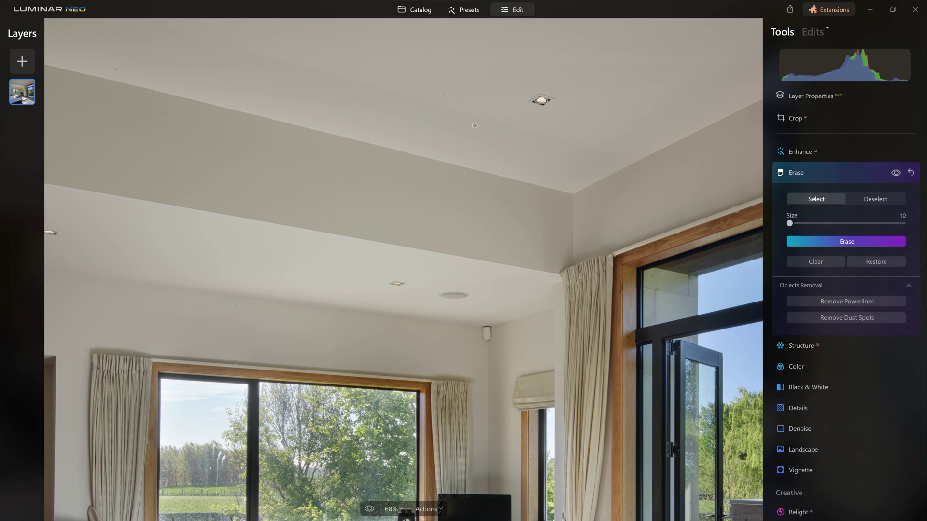
Step: Clone clean ceiling over the uneven patches around the recessed light at softness 100 and strength 51, reducing the brush size from 76 to 52
scroll(890, 418, "down", 10)
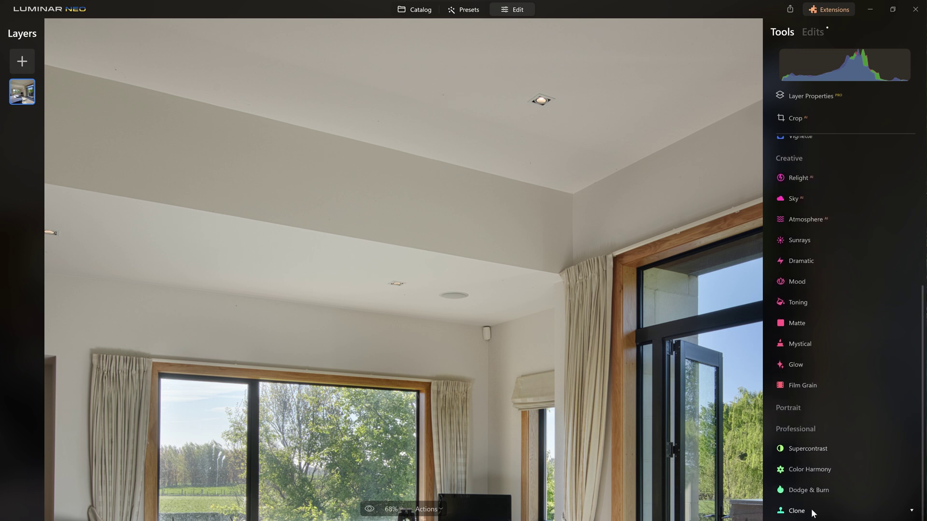
left_click(811, 511)
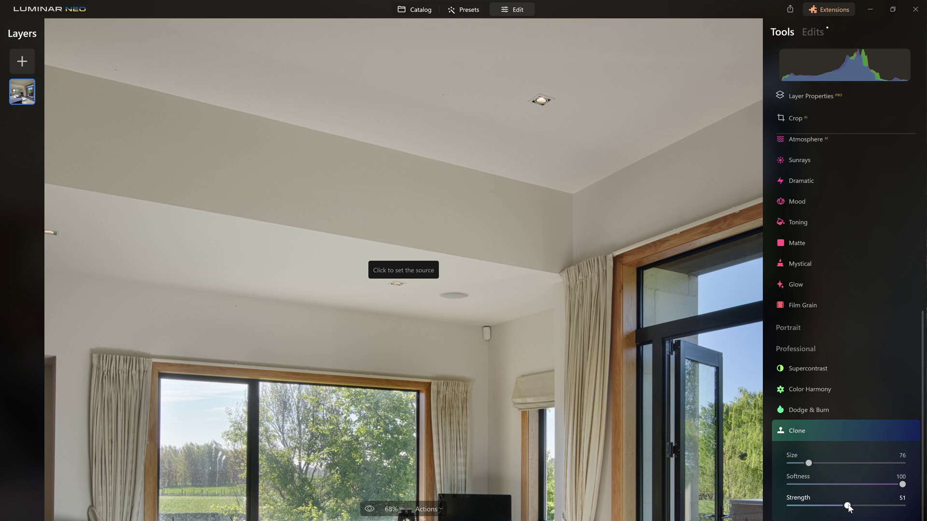
left_click(285, 29)
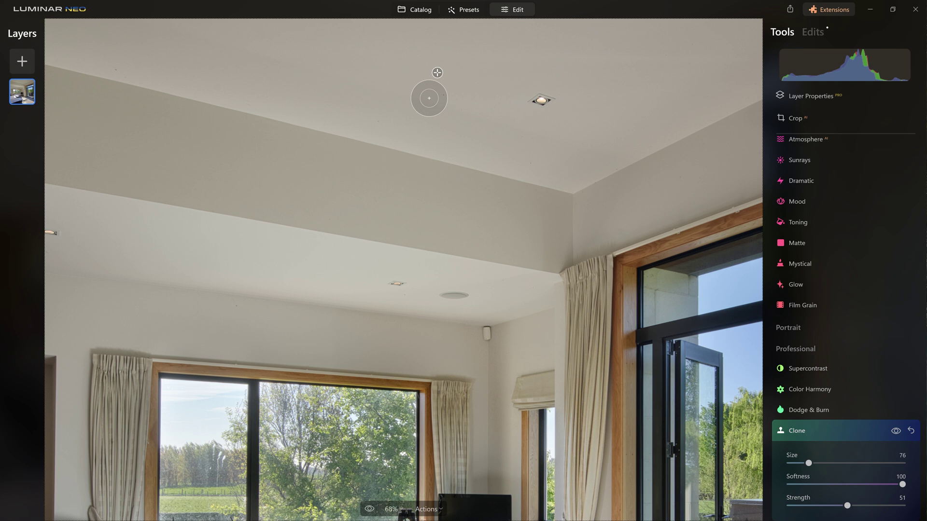
key("bracketleft")
key("bracketleft")
key("bracketleft")
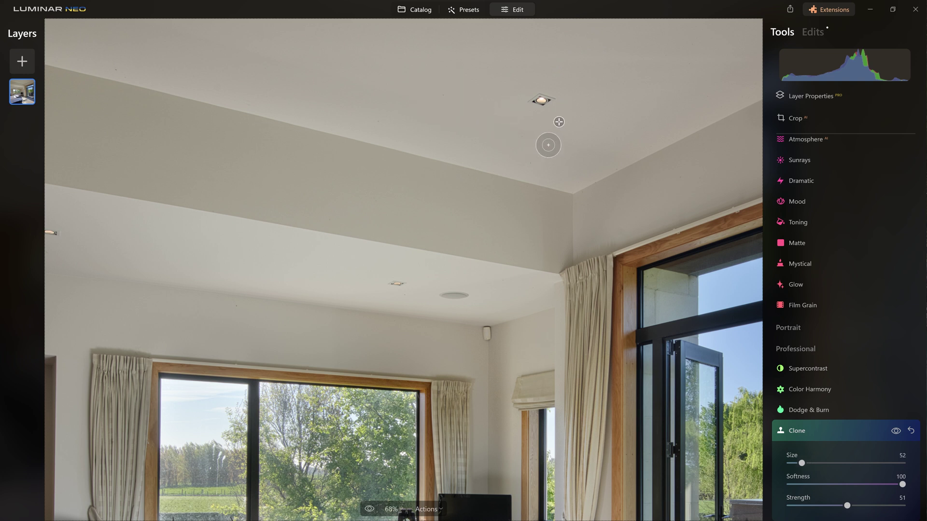
left_click(606, 125)
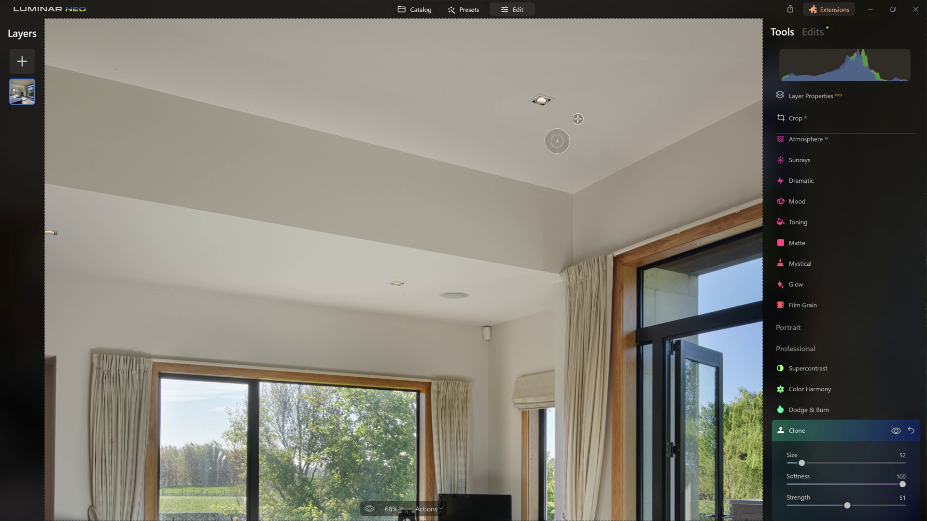
left_click(521, 95)
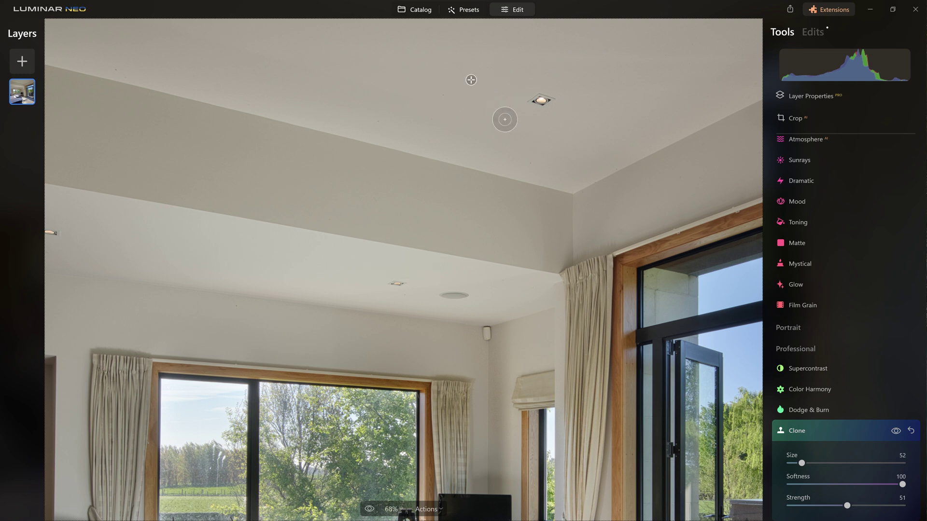
left_click(457, 71)
left_click(251, 51)
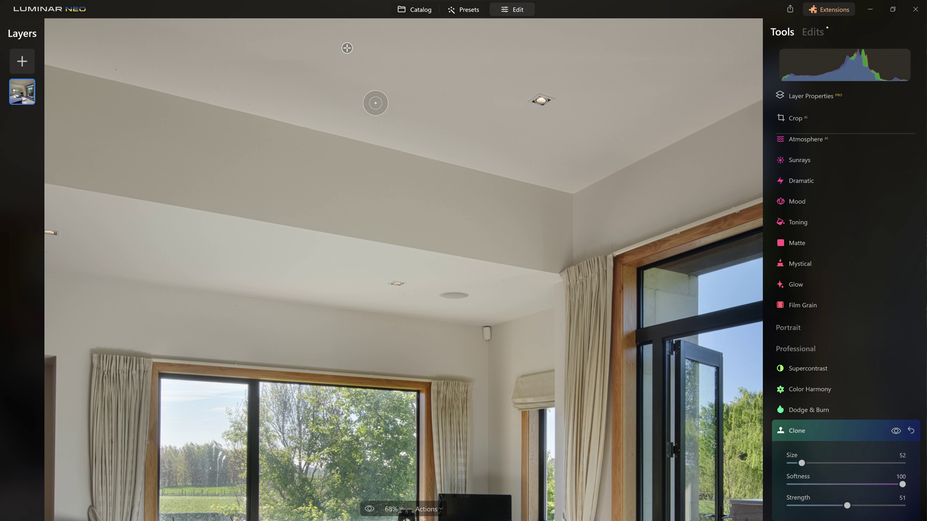
Step: Clone clean ceiling over the remaining blotches on the upper ceiling away from the light, and set the Clone size to 88 with the whole photo in view
scroll(311, 56, "up", 2)
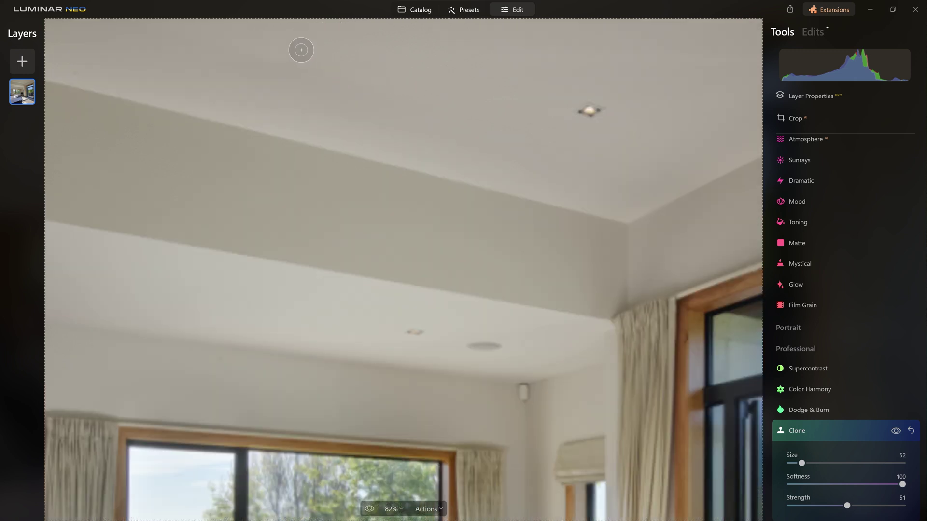
scroll(299, 50, "up", 3)
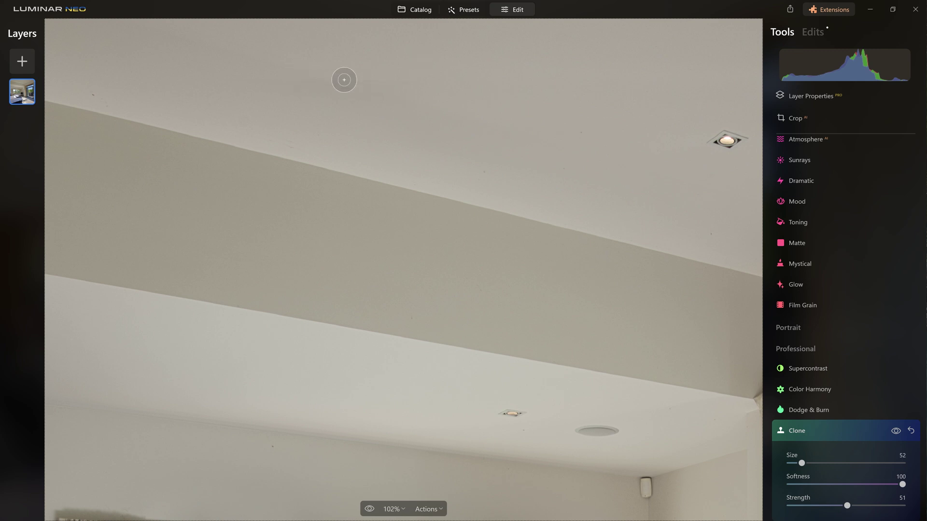
left_click(537, 134)
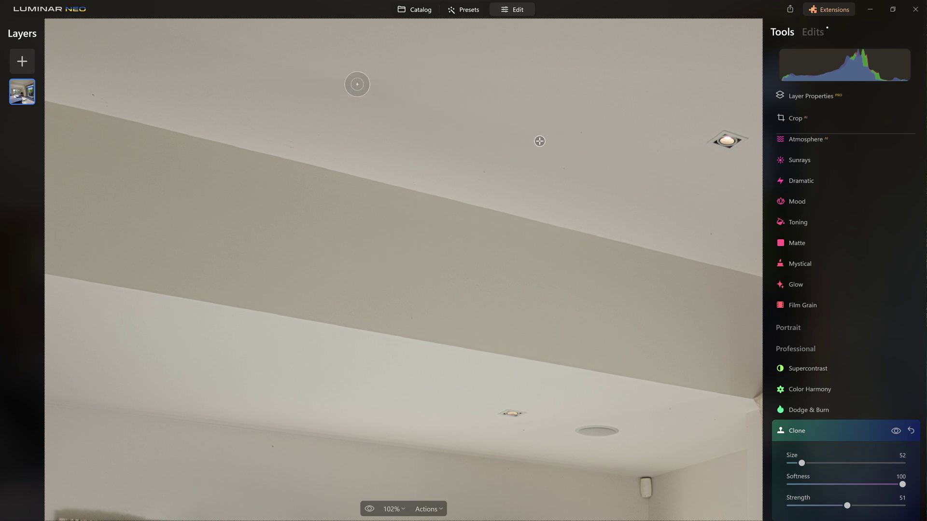
left_click(487, 141)
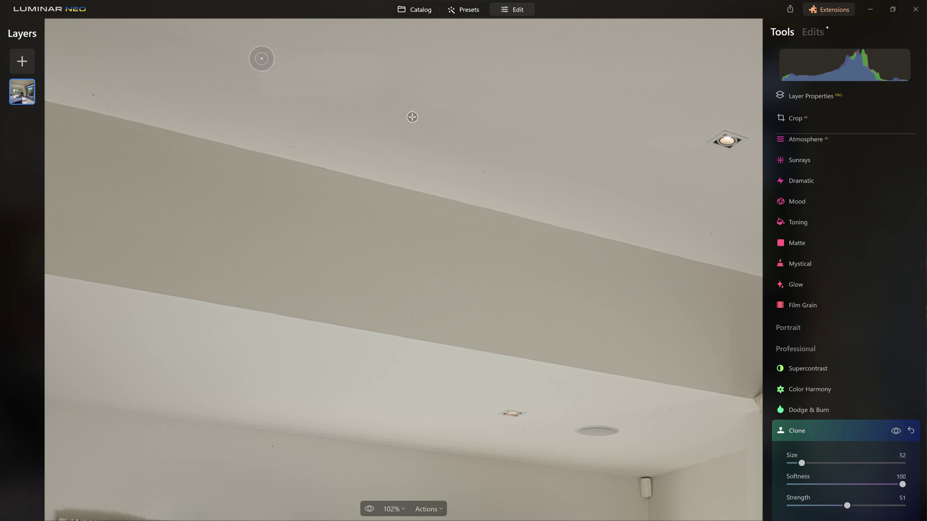
key("ctrl+0")
key("bracketright")
key("bracketright")
key("bracketright")
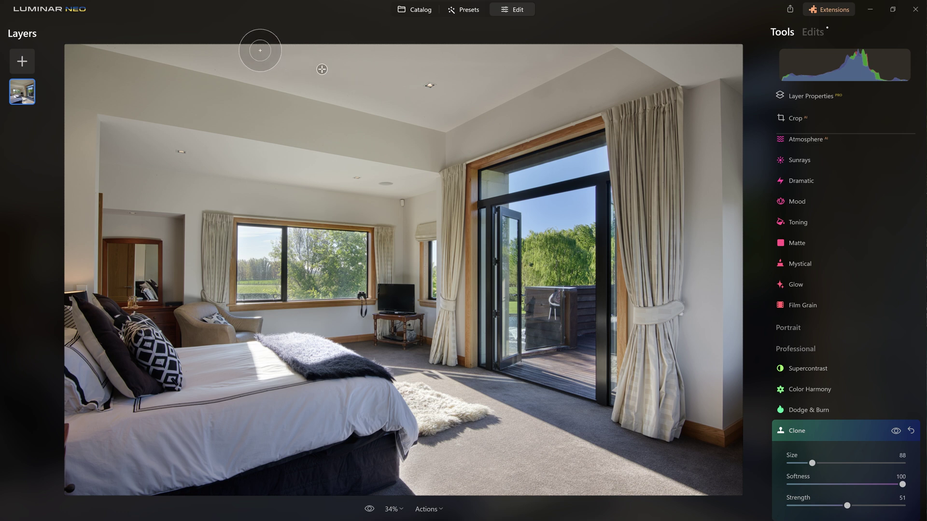
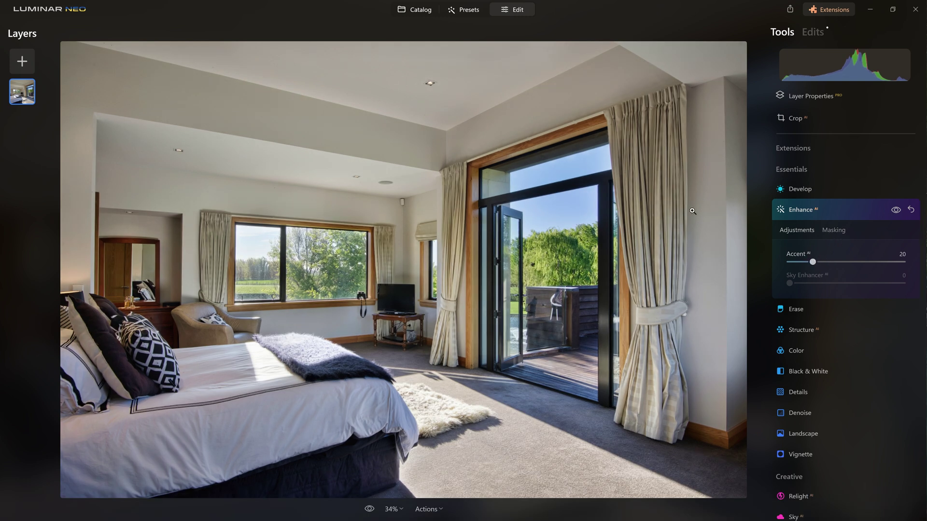
Step: Set the Enhance Accent to 52 and brush the effect away over the patio door opening with an erasing mask
left_click_drag(813, 262, 849, 263)
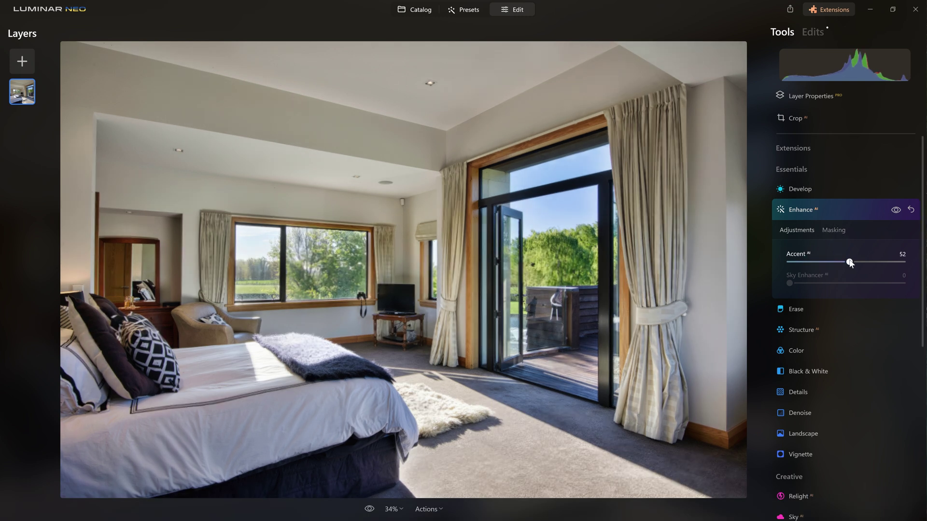
left_click(836, 231)
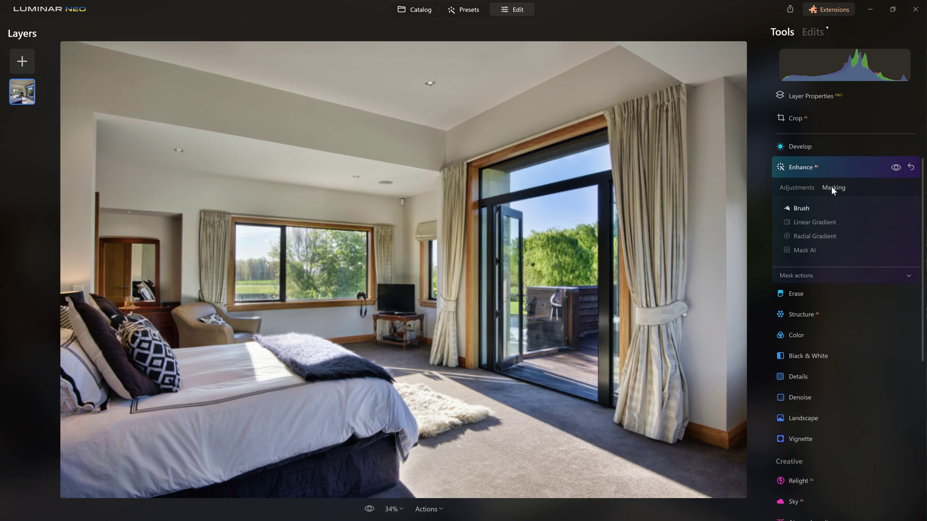
left_click(798, 208)
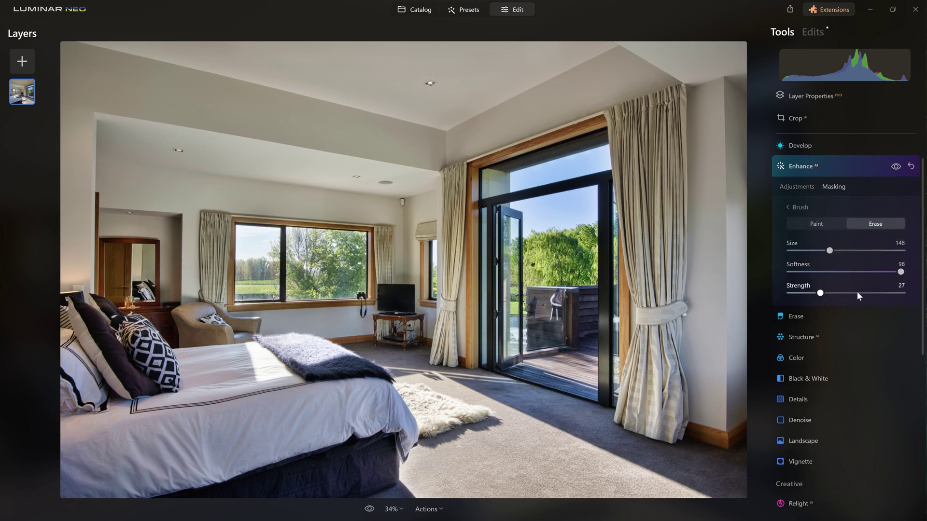
key("bracketleft")
key("bracketleft")
key("bracketleft")
mouse_move(521, 175)
left_mouse_down()
mouse_move(510, 314)
mouse_move(511, 304)
left_mouse_up()
mouse_move(511, 189)
left_mouse_down()
mouse_move(537, 185)
mouse_move(580, 206)
mouse_move(528, 237)
mouse_move(569, 320)
left_mouse_up()
Step: Erase more of the Enhance effect from the large curtain across to the small one, using a size 184 brush at strength 42
key("bracketright")
key("bracketright")
key("bracketright")
key("bracketright")
key("bracketright")
mouse_move(637, 123)
left_mouse_down()
mouse_move(613, 189)
mouse_move(682, 240)
mouse_move(641, 409)
mouse_move(502, 220)
mouse_move(437, 347)
mouse_move(435, 299)
left_mouse_up()
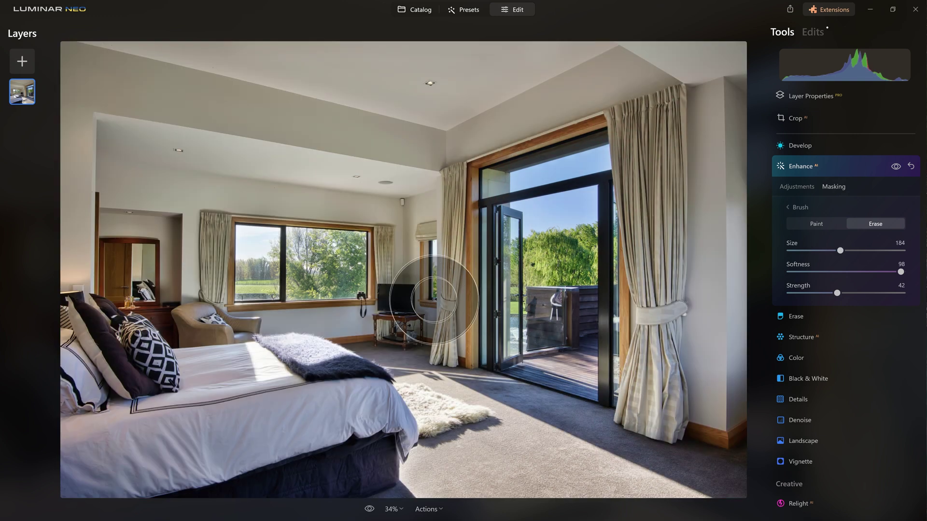
left_click(853, 167)
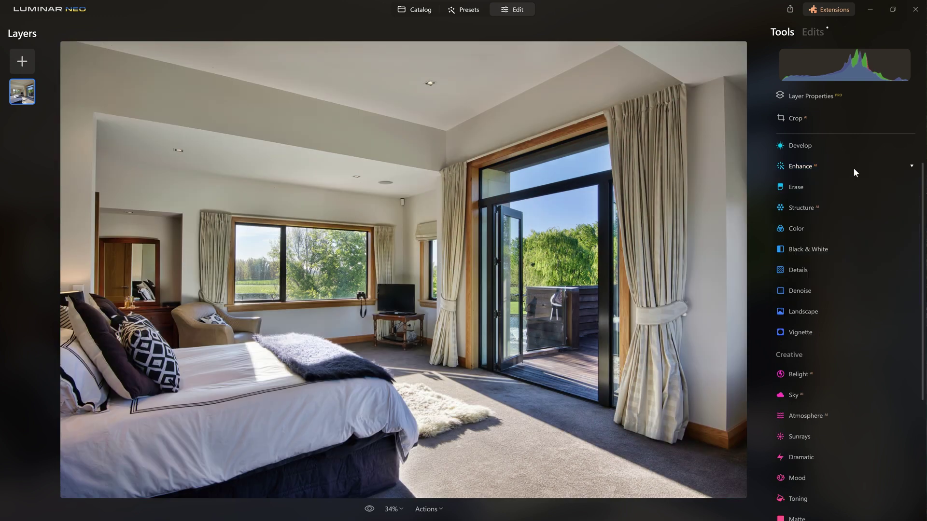
Step: Apply the Structure tool to the photo with an Amount of 22
left_click(813, 206)
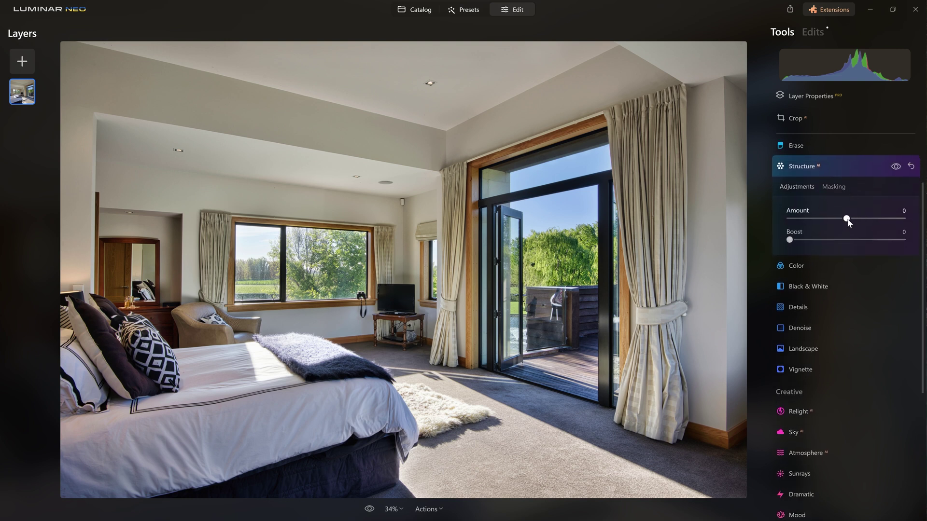
left_click_drag(857, 218, 876, 223)
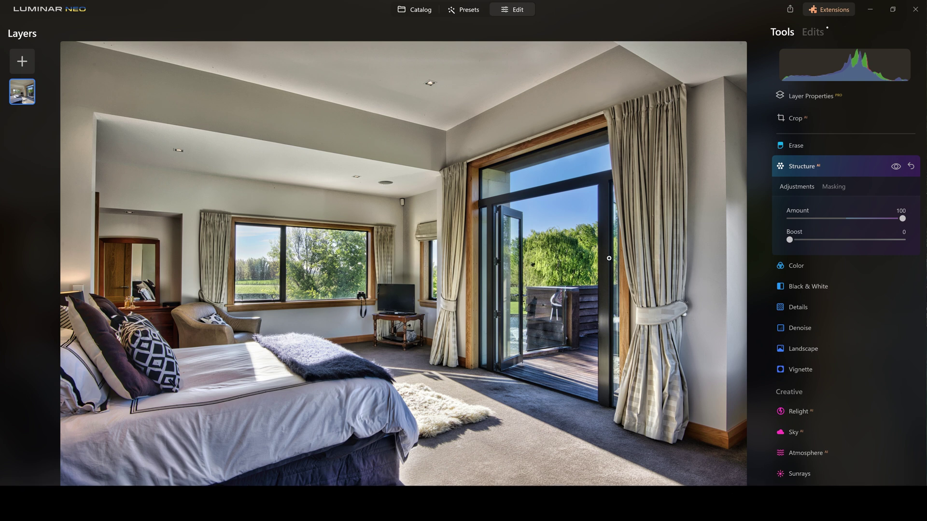
left_click_drag(893, 219, 875, 219)
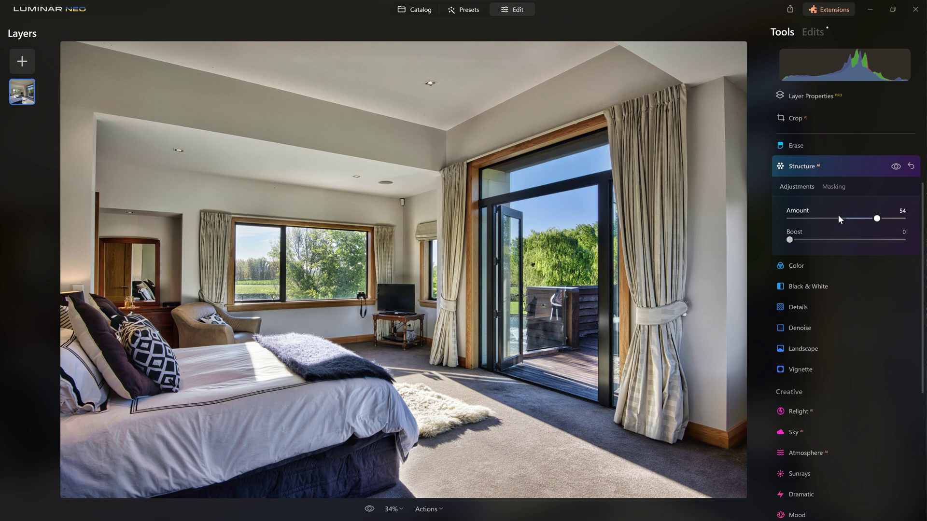
left_click_drag(876, 219, 860, 220)
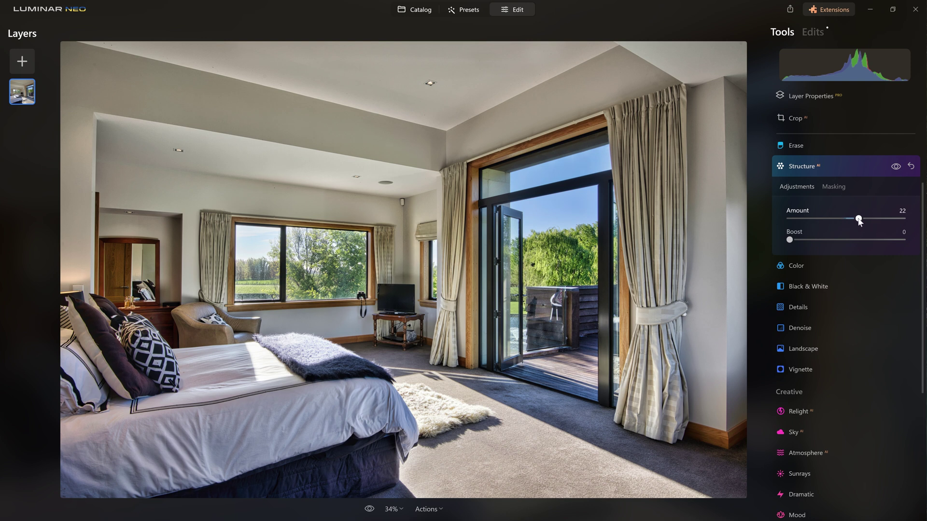
Step: Paint a Structure mask over the rear window wall and the patio door's curtain and frame, at brush size 184 and strength 42
left_click(831, 189)
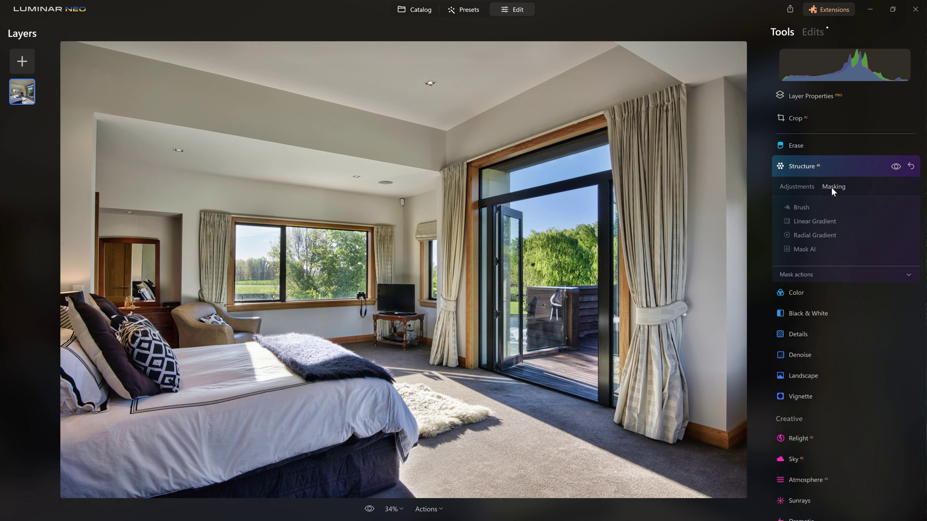
left_click(803, 207)
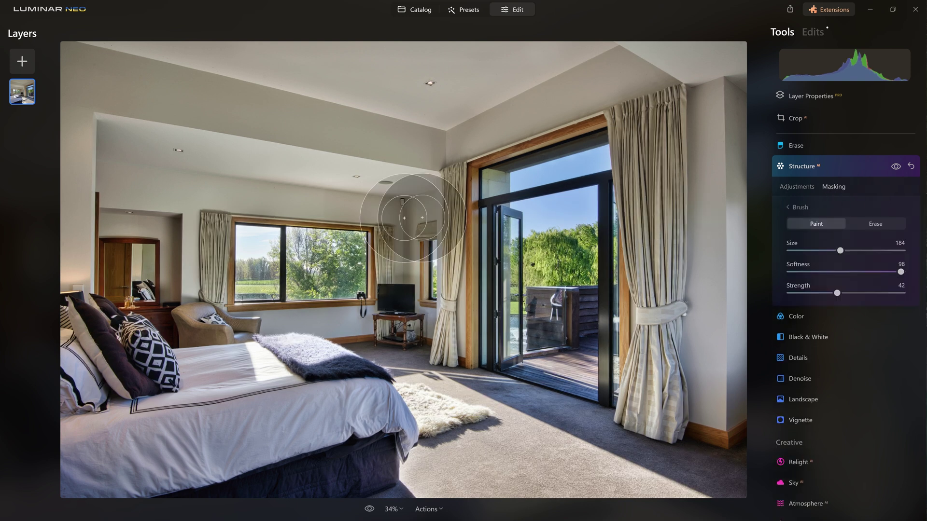
mouse_move(242, 198)
left_mouse_down()
mouse_move(113, 327)
mouse_move(64, 358)
mouse_move(182, 224)
mouse_move(174, 232)
left_mouse_up()
mouse_move(470, 361)
left_mouse_down()
mouse_move(412, 350)
mouse_move(432, 295)
mouse_move(470, 278)
left_mouse_up()
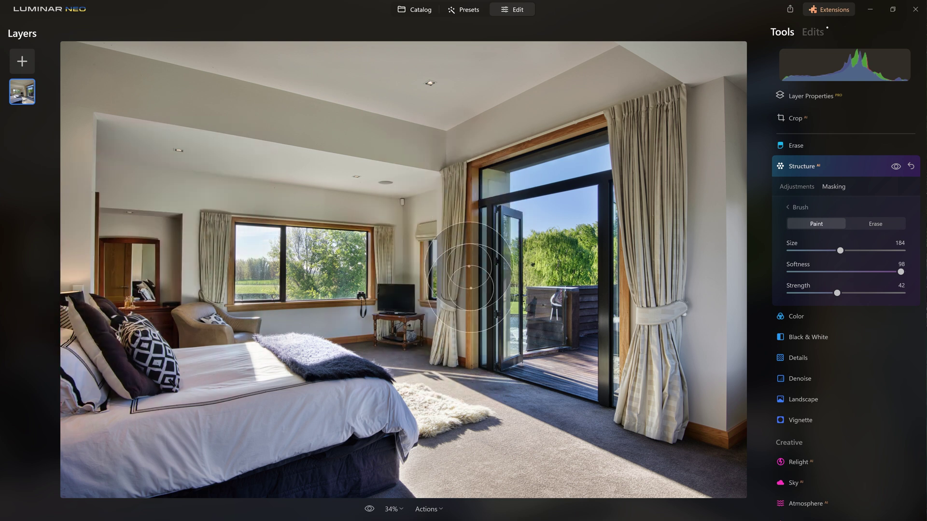
Step: Paint the Structure mask broadly from the large curtain to the rear window with brush size 400 and strength 27
left_click_drag(840, 251, 902, 251)
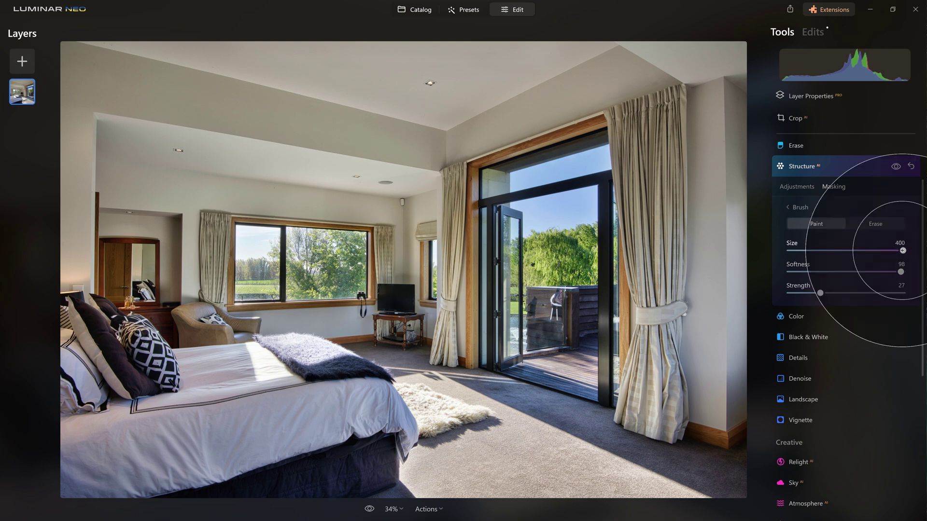
left_click_drag(836, 293, 820, 293)
mouse_move(672, 186)
left_mouse_down()
mouse_move(704, 332)
mouse_move(704, 135)
mouse_move(658, 217)
mouse_move(404, 186)
mouse_move(155, 259)
mouse_move(124, 247)
mouse_move(649, 323)
mouse_move(66, 176)
mouse_move(362, 186)
mouse_move(349, 220)
left_mouse_up()
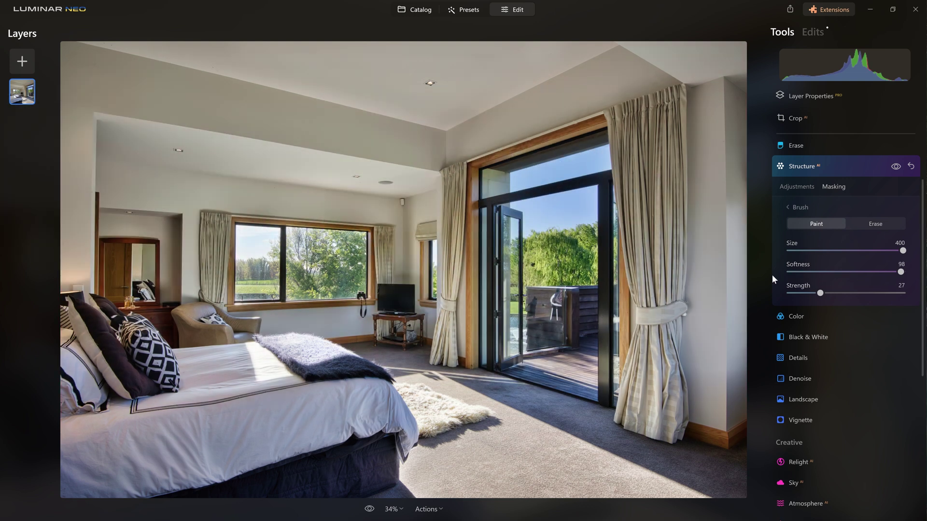
Step: Set Sharpen to 71 in the Details tool, judging the effect on the large curtain at 100% zoom
left_click(809, 359)
left_click(637, 173)
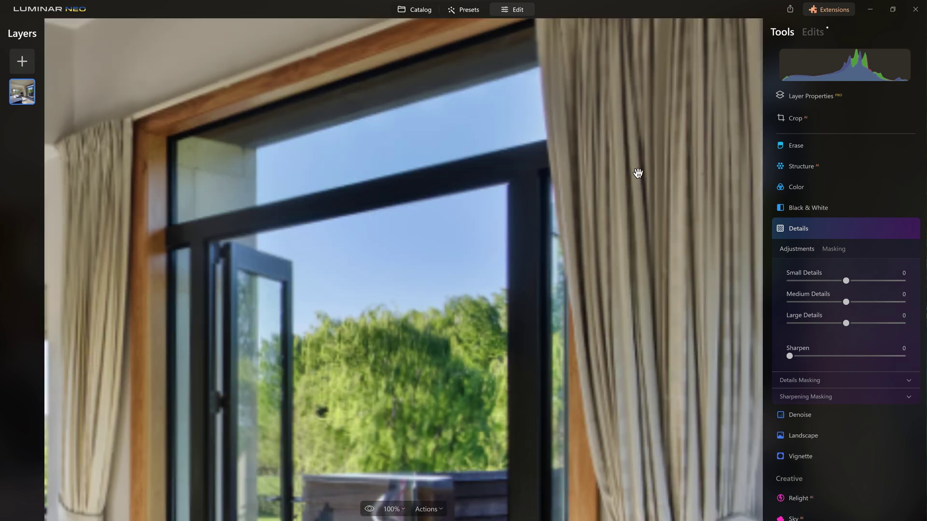
left_click_drag(629, 180, 463, 220)
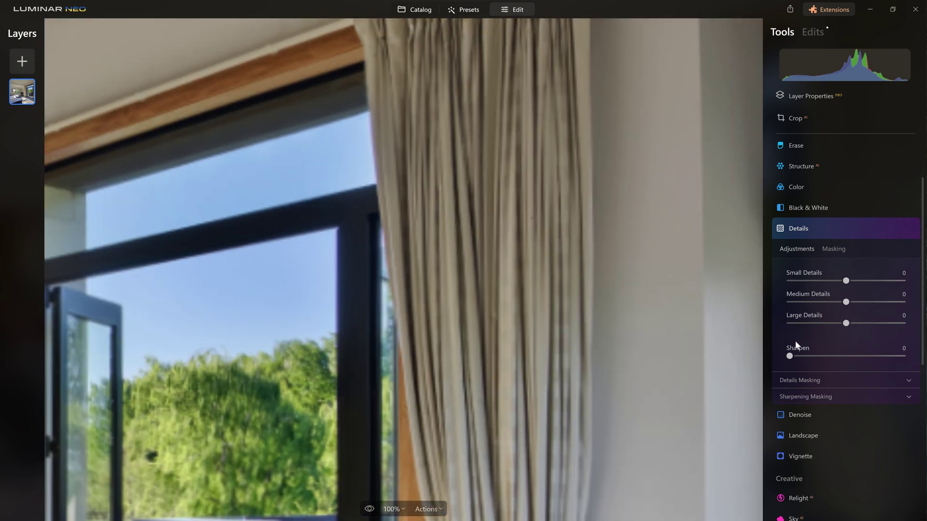
left_click_drag(790, 357, 914, 369)
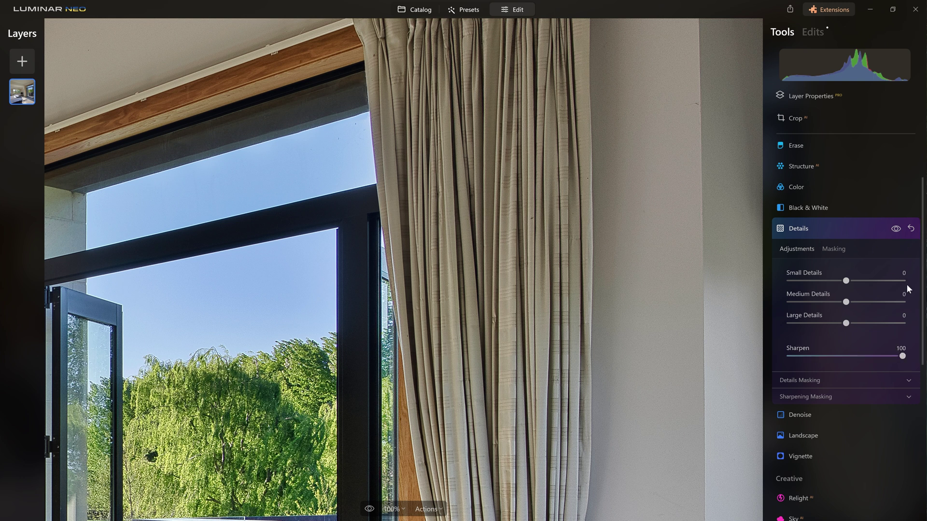
left_click_drag(902, 358, 870, 356)
Step: Compare the bed, armchair and rear window area with and without the sharpening
left_click(599, 294)
left_click(246, 348)
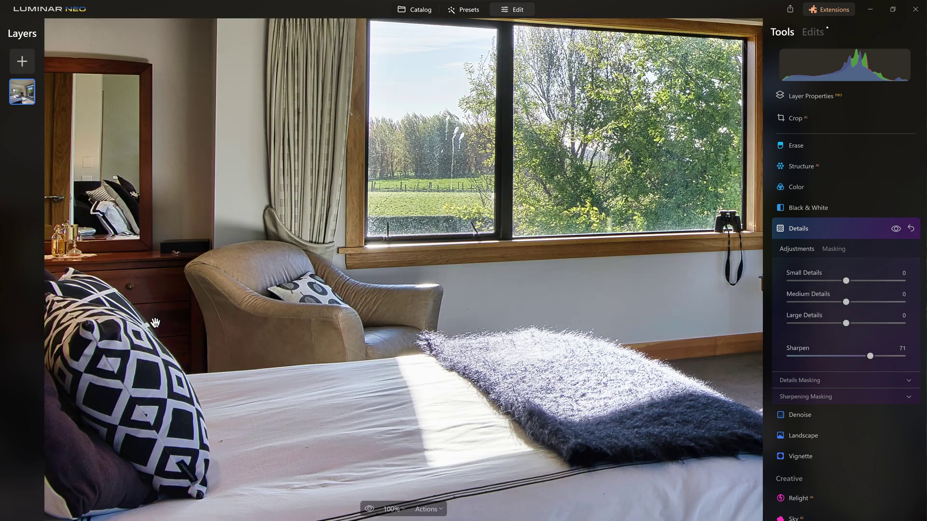
left_click(893, 231)
left_click(895, 232)
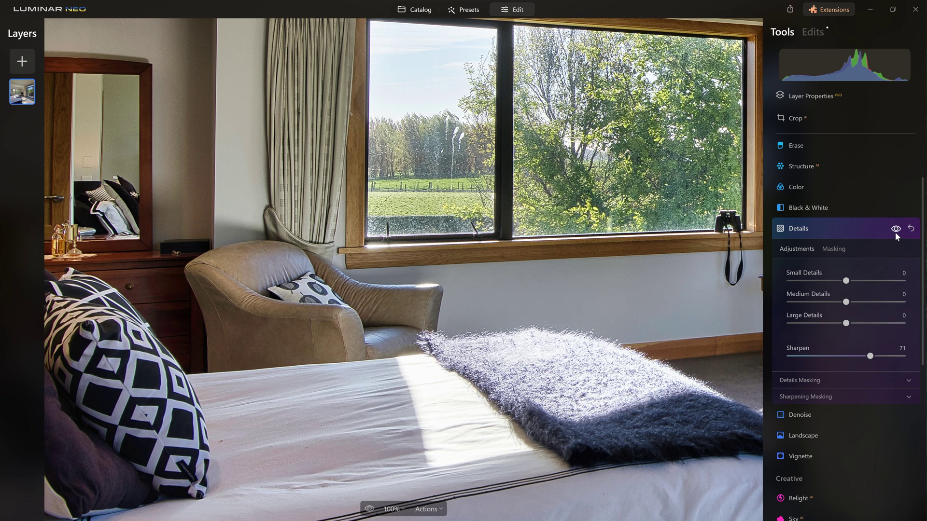
left_click(894, 232)
left_click(894, 232)
Step: Test Small, Medium and Large Details at 100, and reduce them to 2, 1 and 5
left_click_drag(845, 282, 902, 281)
left_click_drag(846, 302, 902, 302)
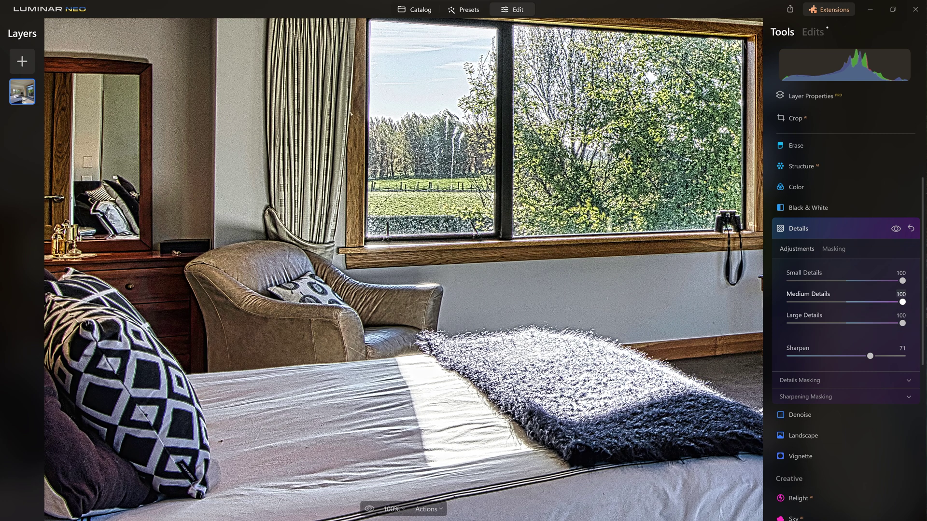
left_click_drag(902, 280, 845, 284)
left_click_drag(897, 304, 848, 303)
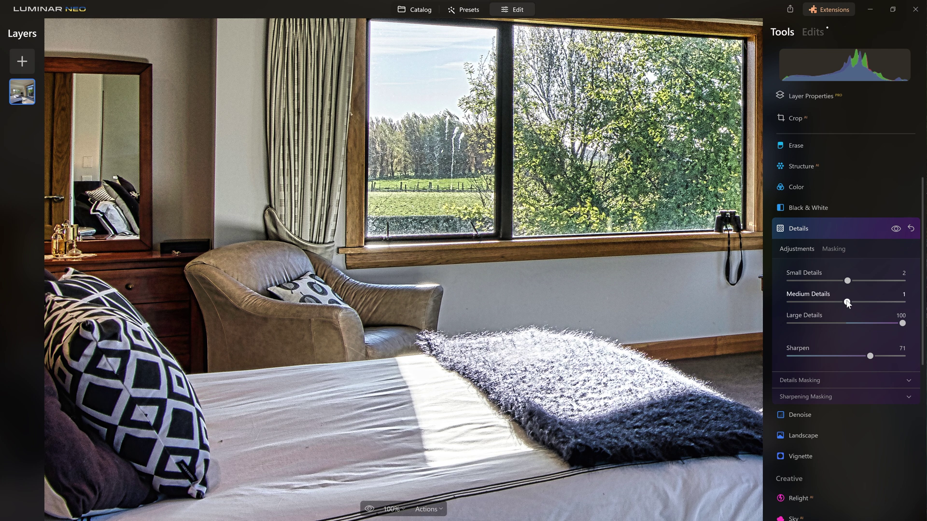
left_click_drag(857, 322, 849, 322)
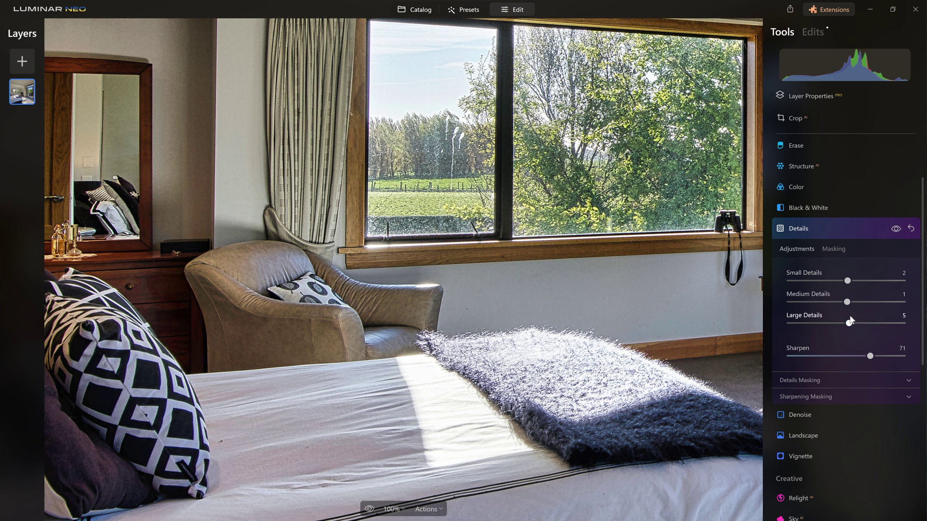
Step: Compare the armchair and rear window area with and without the Details adjustments, and return to the whole-photo view
left_click(894, 228)
left_click(896, 228)
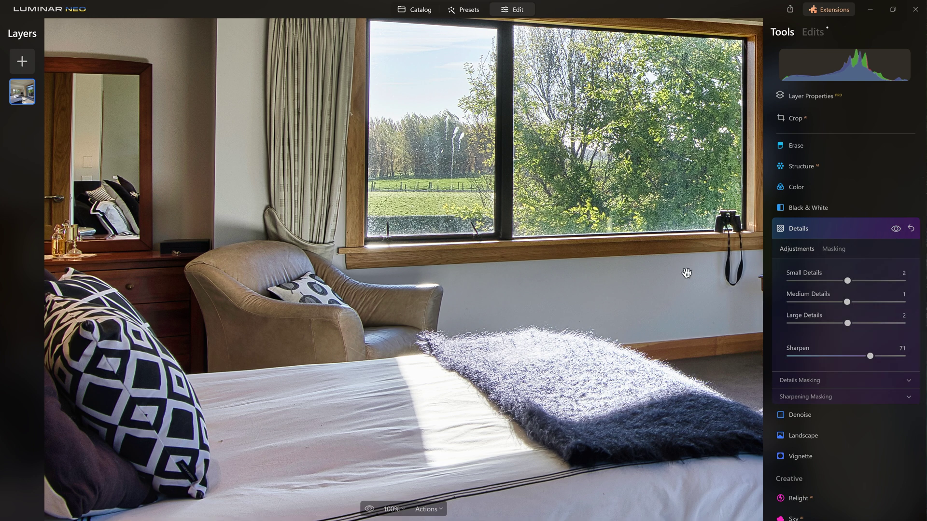
left_click(585, 274)
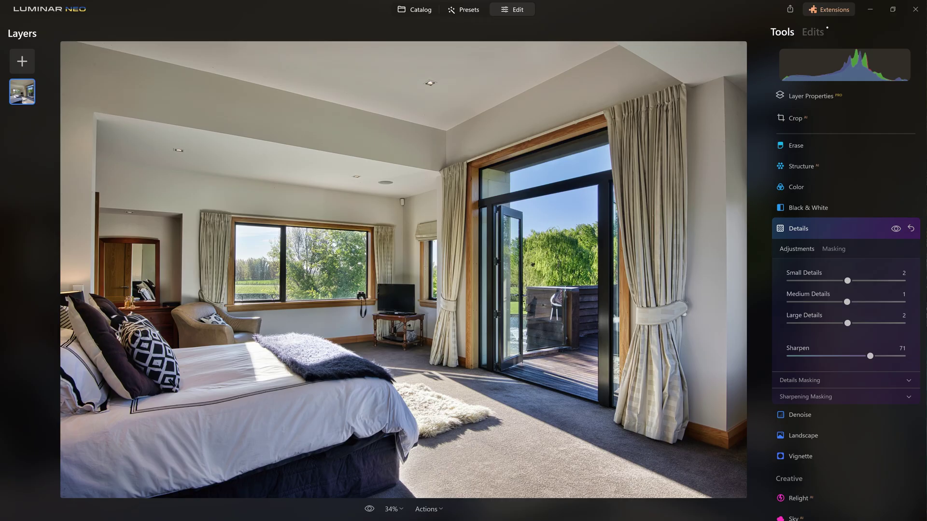
Step: Apply the Mystical effect at Amount 100 and compare the bedroom with and without it
left_click(839, 225)
scroll(845, 227, "down", 3)
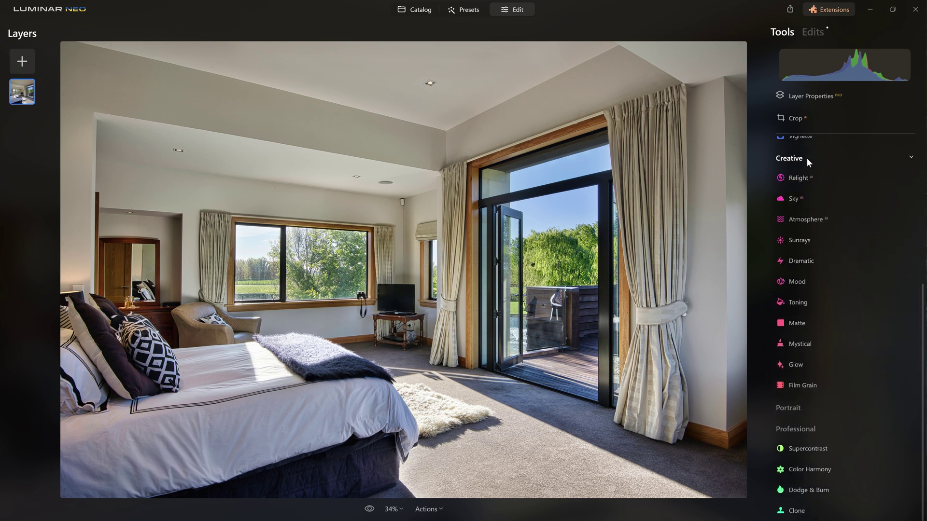
left_click(801, 343)
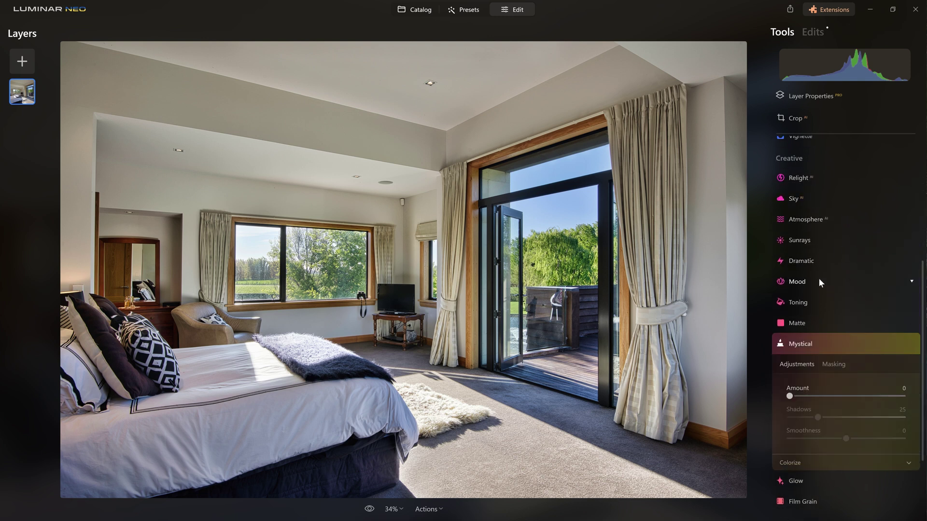
scroll(830, 280, "down", 2)
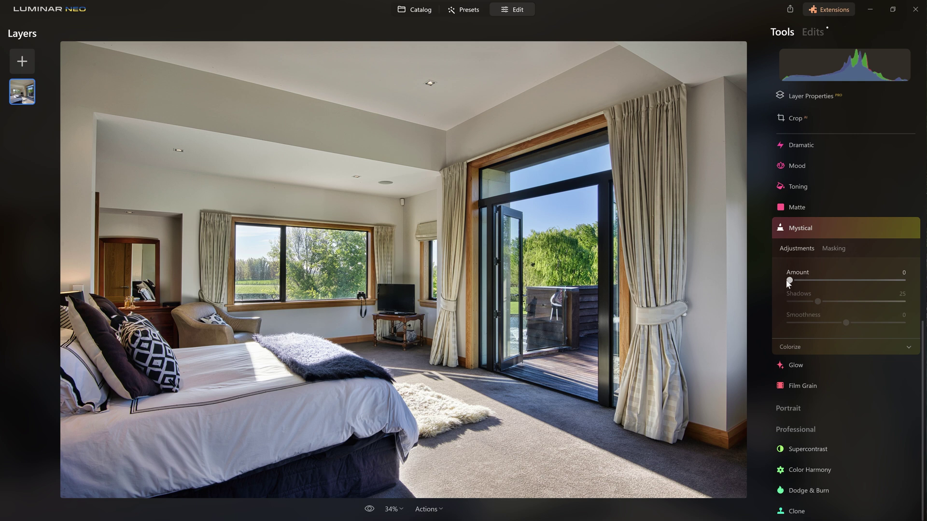
left_click_drag(790, 280, 903, 281)
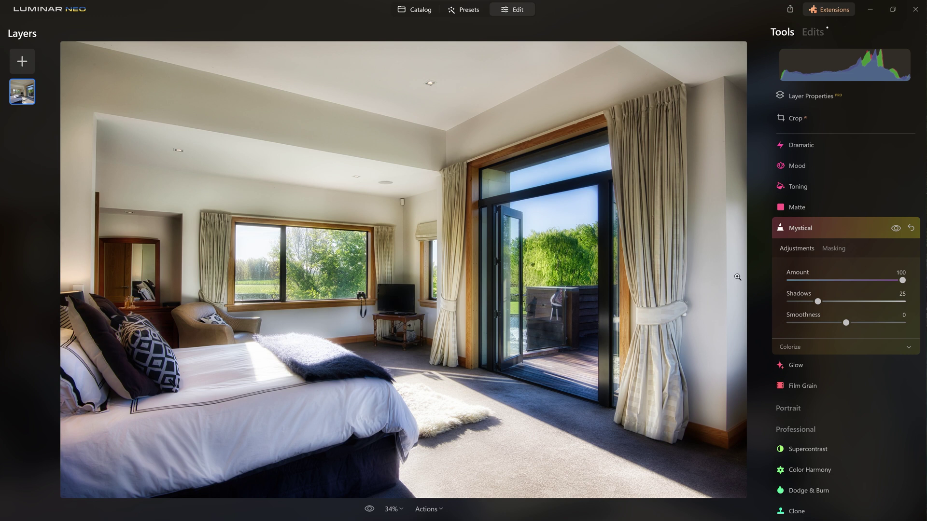
left_click(894, 231)
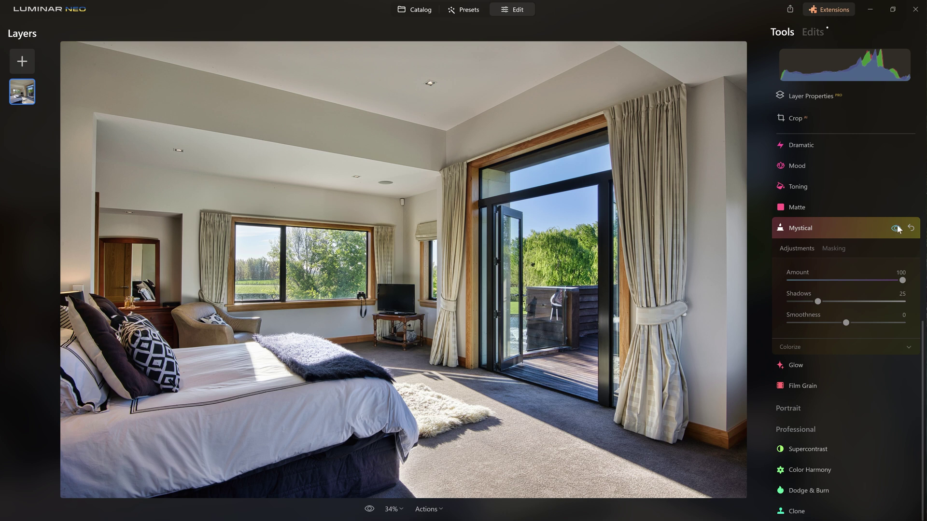
left_click(897, 228)
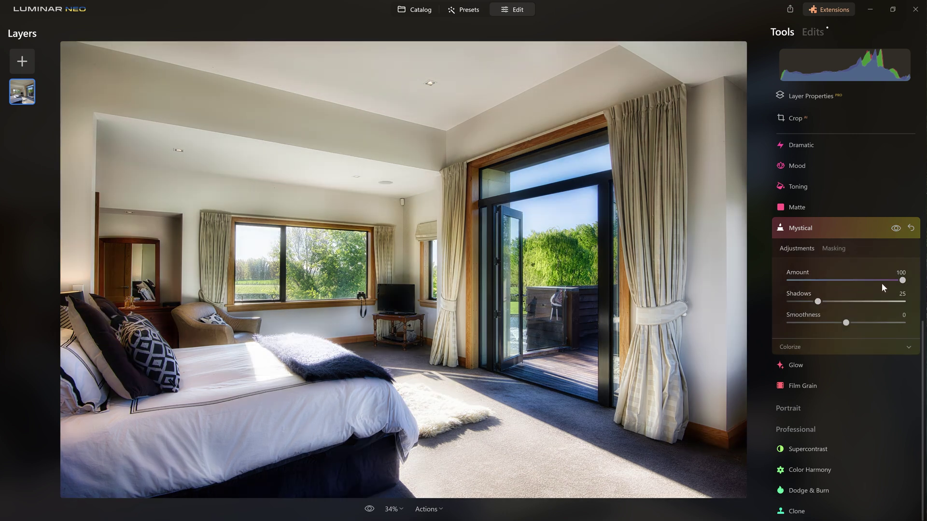
Step: Try Mystical Shadows at 100, settle on Shadows 67 and Smoothness 88, and compare the photo with and without the effect
left_click_drag(823, 300, 921, 304)
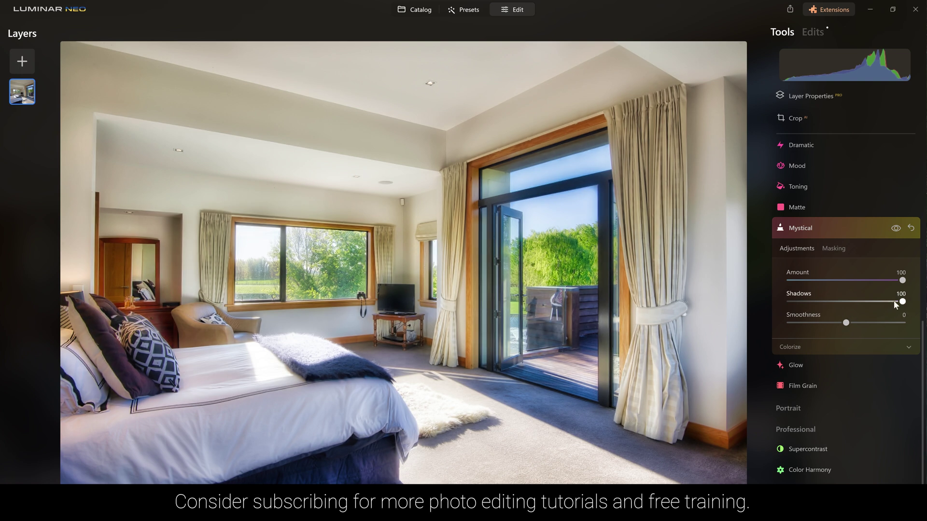
left_click_drag(902, 301, 897, 333)
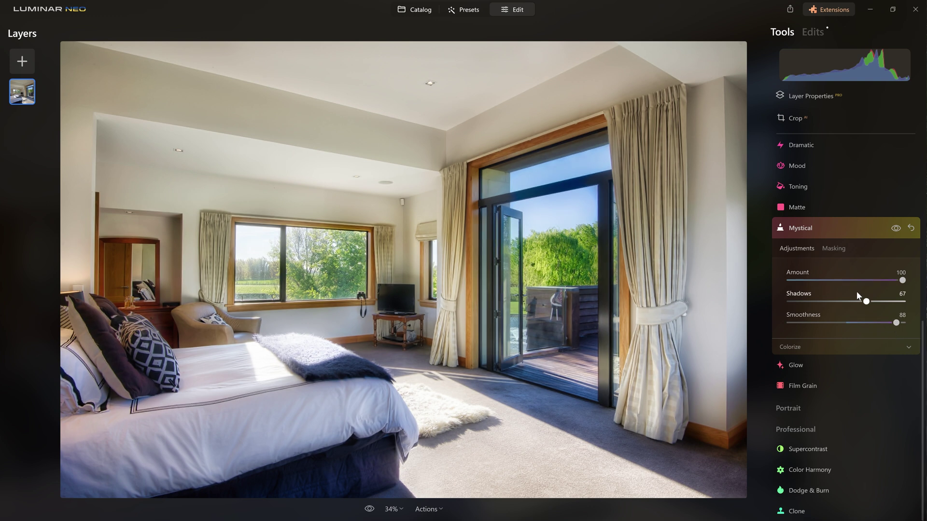
left_click(894, 231)
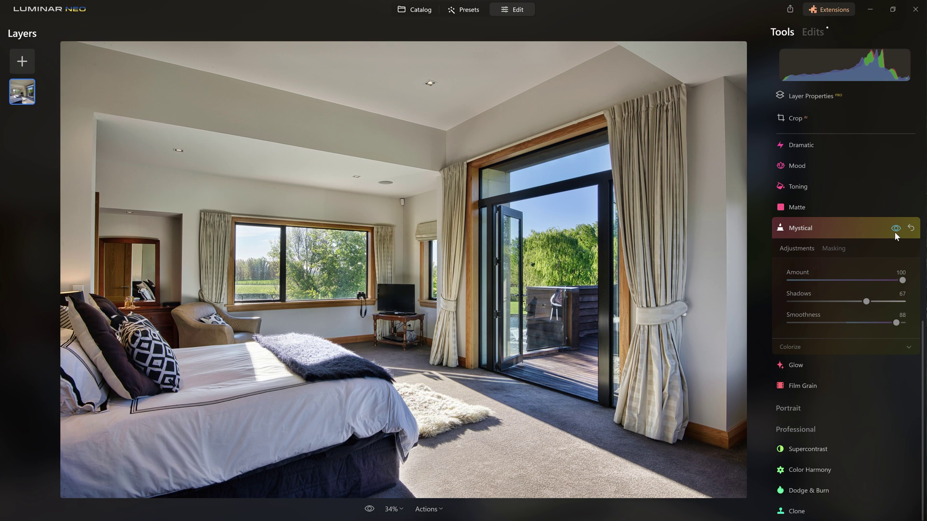
left_click(894, 229)
left_click(894, 232)
left_click(894, 231)
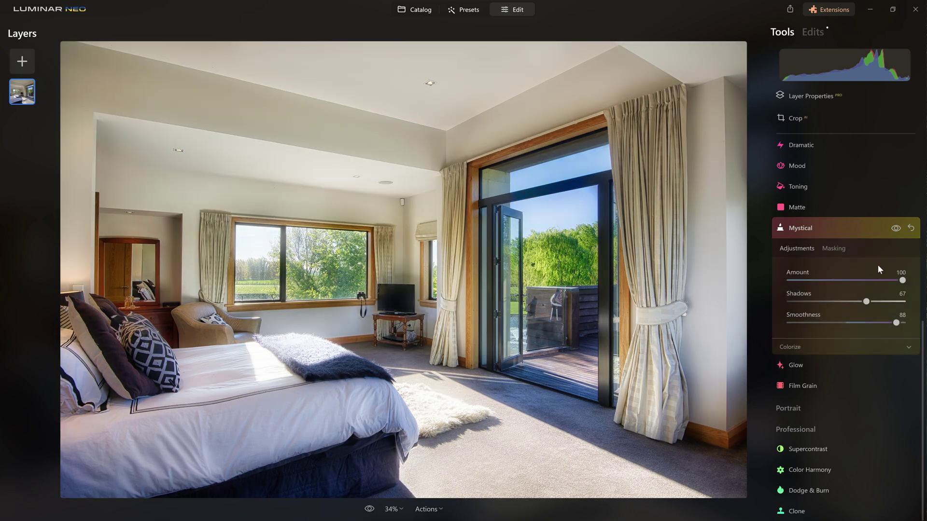
Step: Reduce the Mystical Amount to 15 and check the subtler effect against the photo without it
left_click_drag(902, 281, 803, 284)
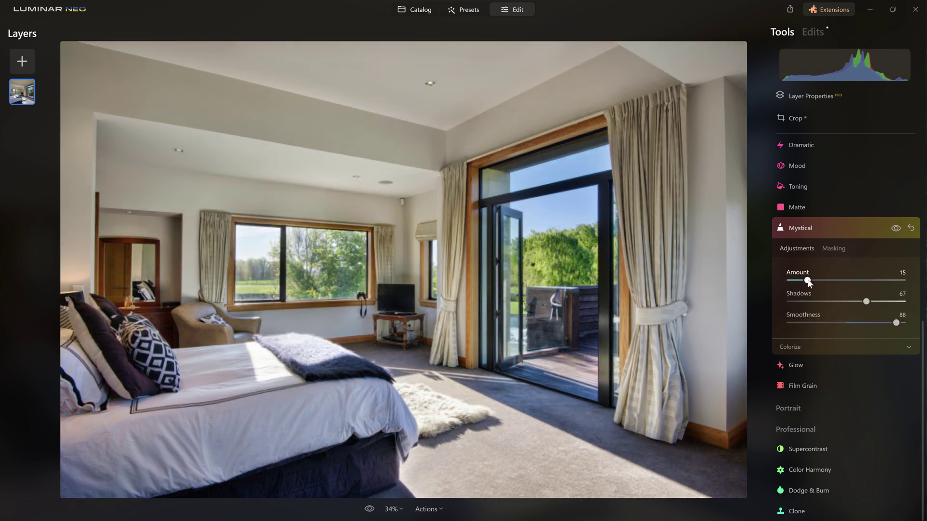
left_click(894, 230)
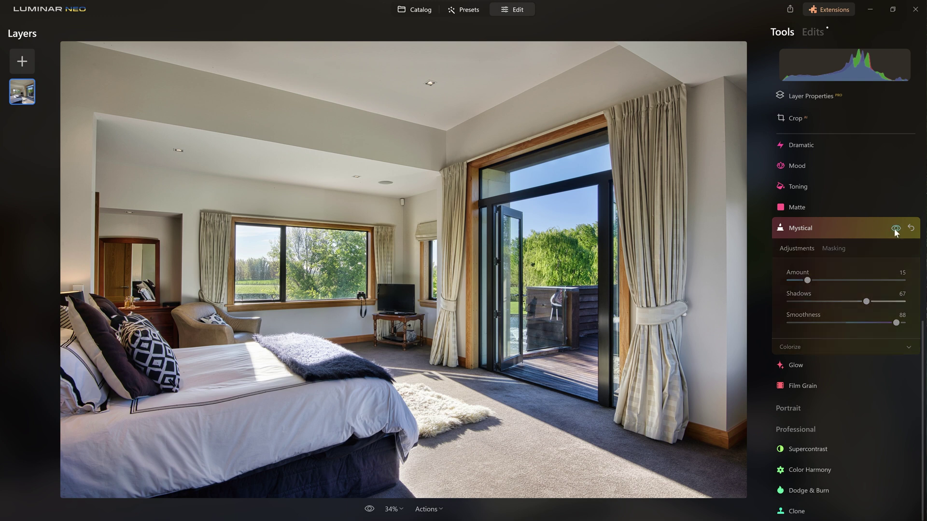
left_click(894, 232)
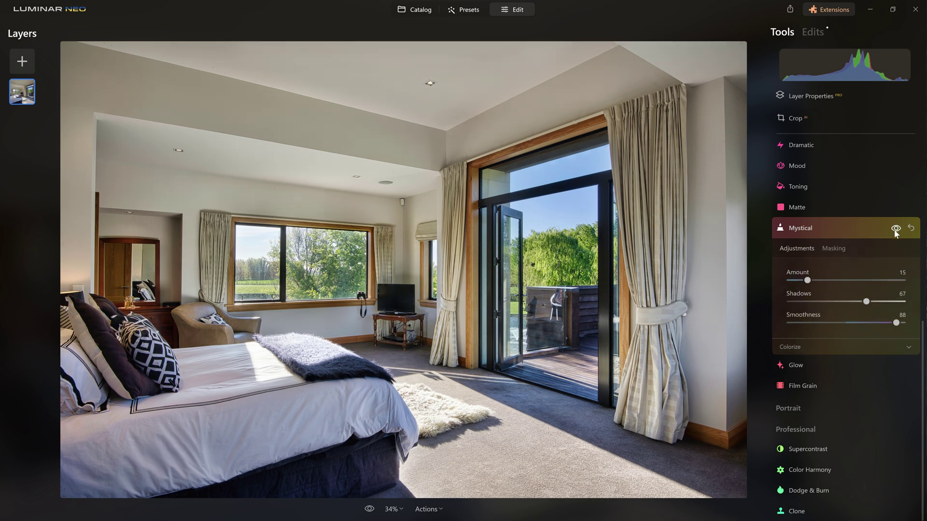
left_click(895, 232)
left_click(894, 232)
Step: Reopen the applied Enhance edit and set its Accent to 35
left_click(810, 34)
left_click(821, 255)
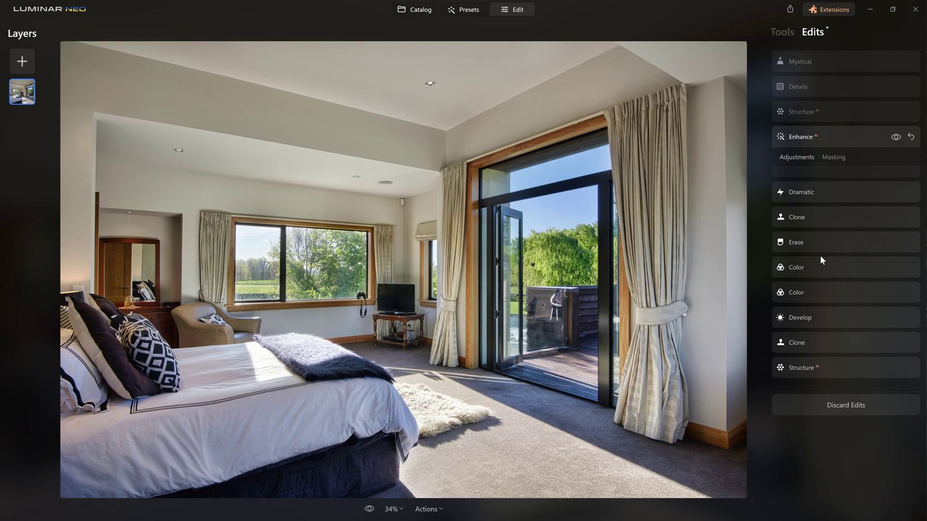
left_click_drag(850, 190, 831, 206)
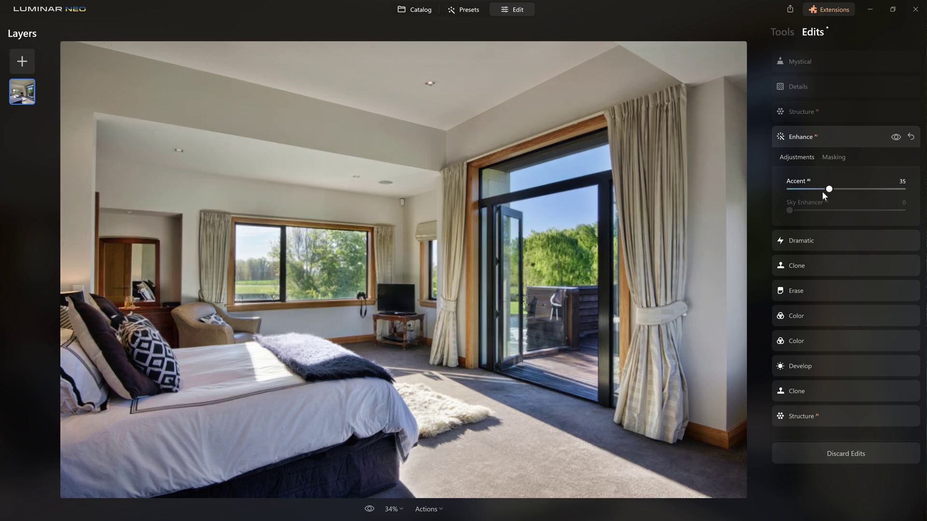
Step: Return to the tool list and compare the finished bedroom photo with its unedited version
left_click(787, 34)
left_click(788, 35)
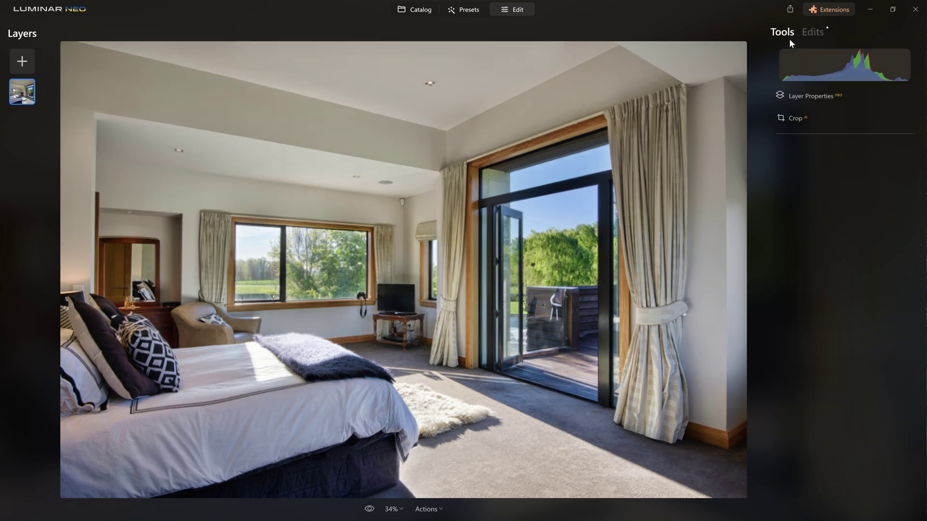
left_click(369, 510)
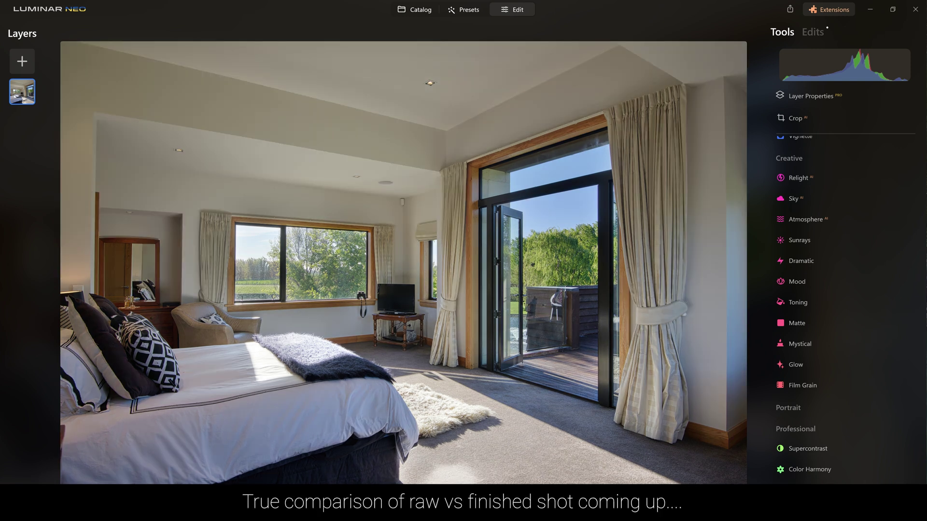
left_click(369, 509)
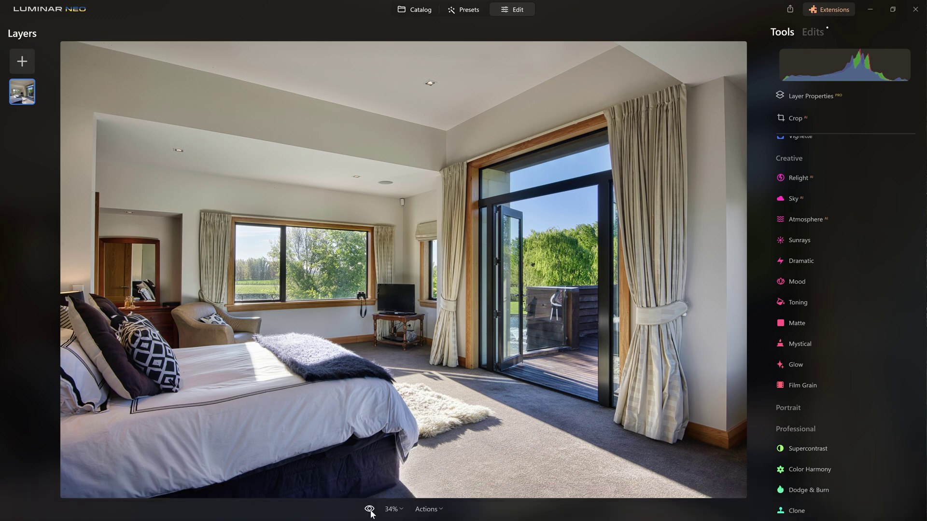